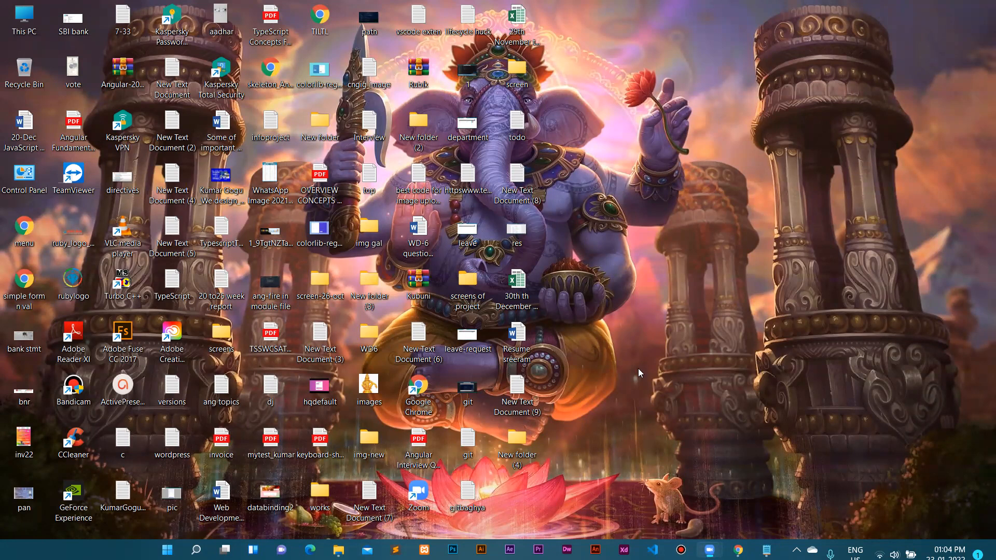
Open the XAMPP Control Panel, start the Apache module and try to start the MySQL module
{"action": "left_click", "coordinate": [424, 550]}
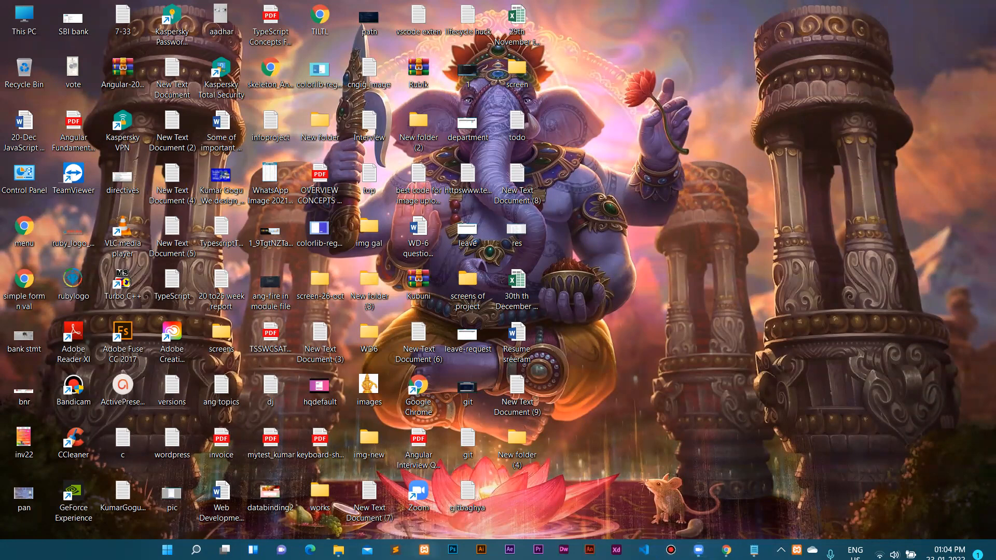
{"action": "left_click", "coordinate": [224, 72]}
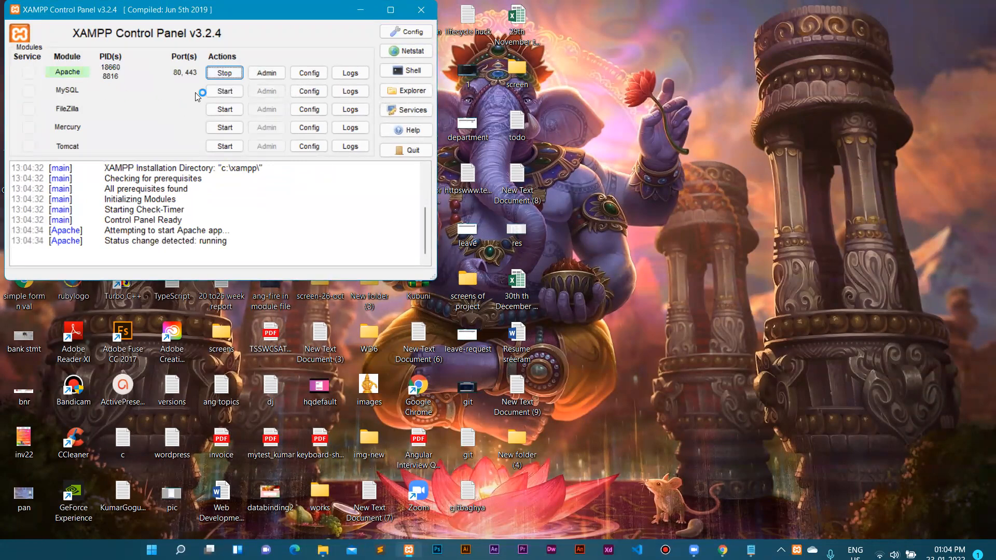
{"action": "left_click", "coordinate": [226, 92]}
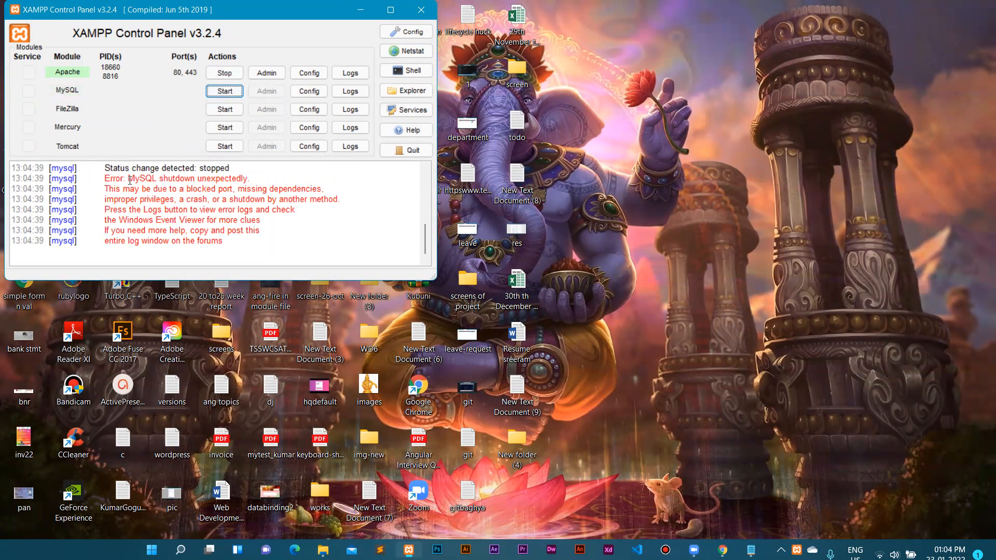
Read the MySQL error messages in the control panel log, including the possible causes listed
{"action": "left_click_drag", "start_coordinate": [130, 180], "coordinate": [257, 178]}
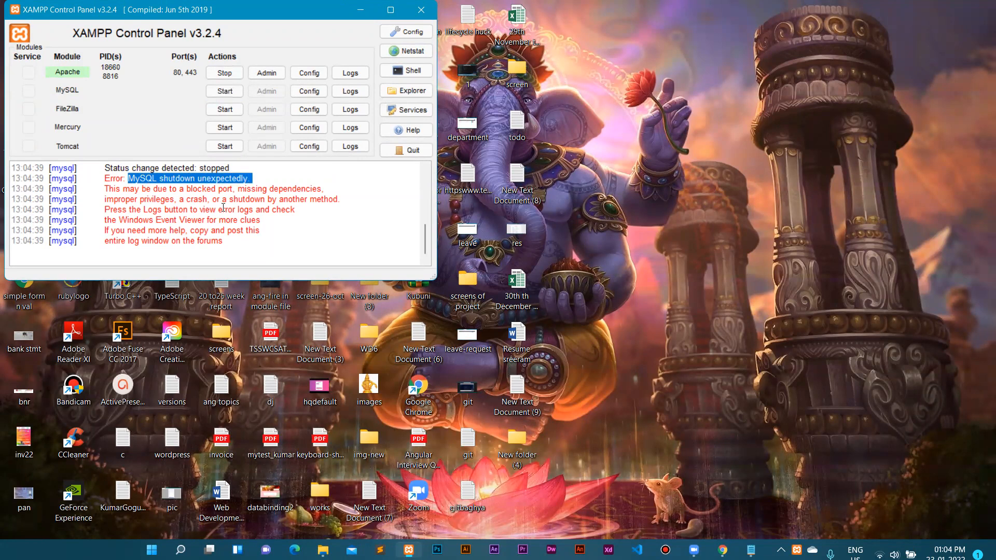
{"action": "left_click_drag", "start_coordinate": [177, 189], "coordinate": [229, 188]}
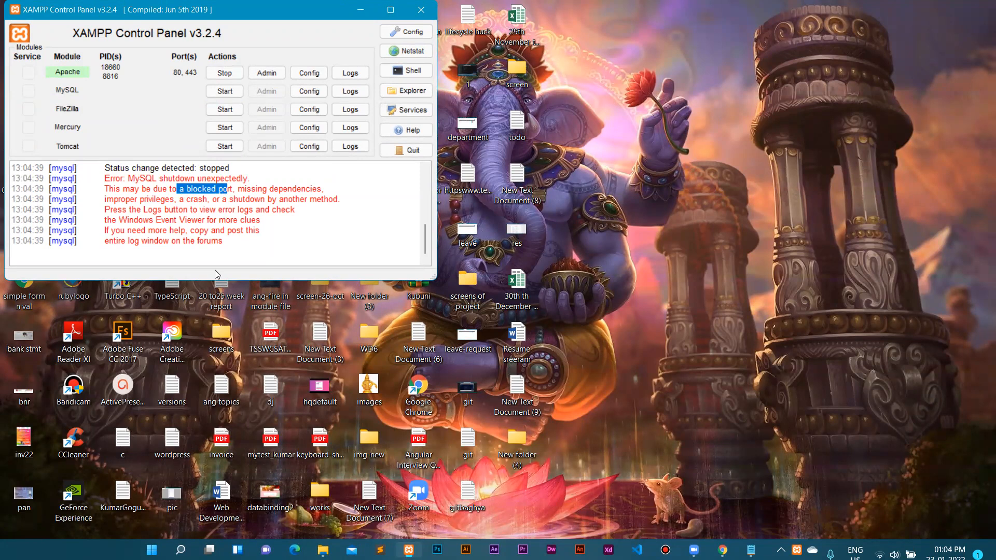
{"action": "left_click_drag", "start_coordinate": [238, 240], "coordinate": [103, 178]}
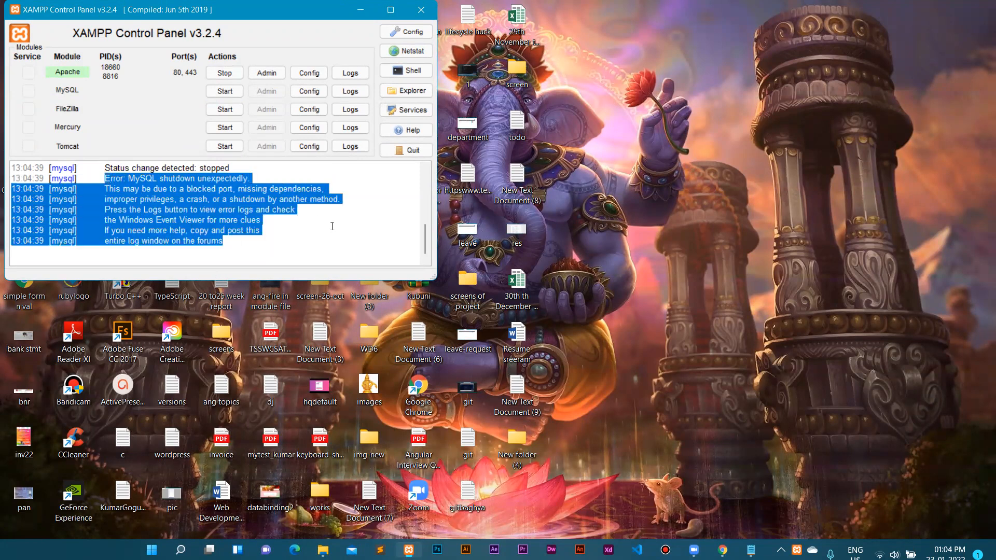
{"action": "left_click", "coordinate": [352, 232]}
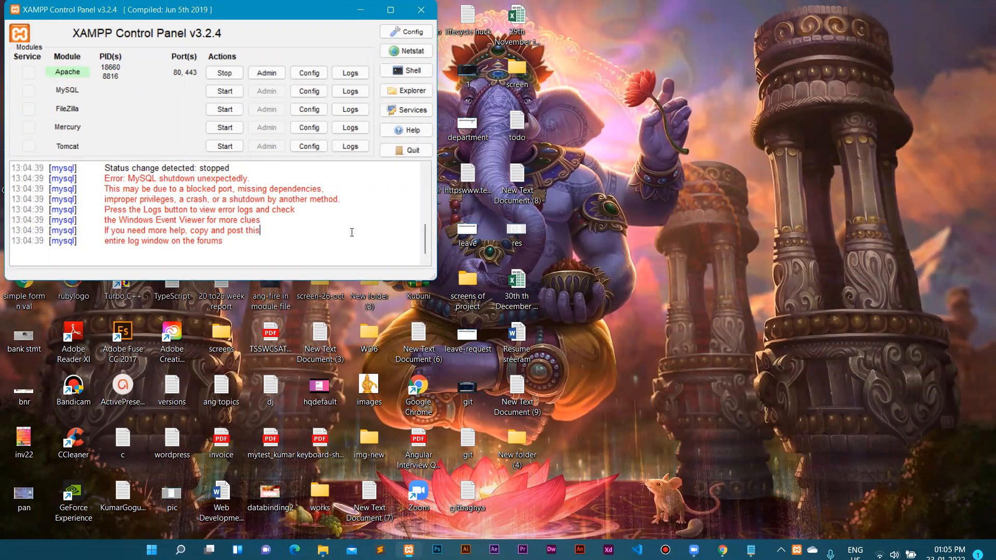
Stop Apache and try starting the modules in reverse order, MySQL first and Apache second
{"action": "left_click", "coordinate": [224, 74]}
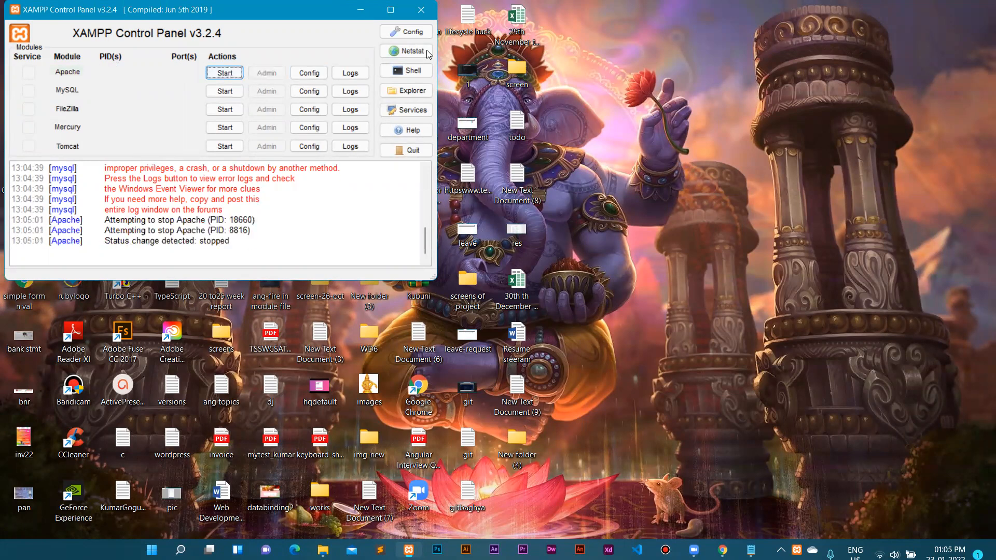
{"action": "left_click", "coordinate": [234, 92]}
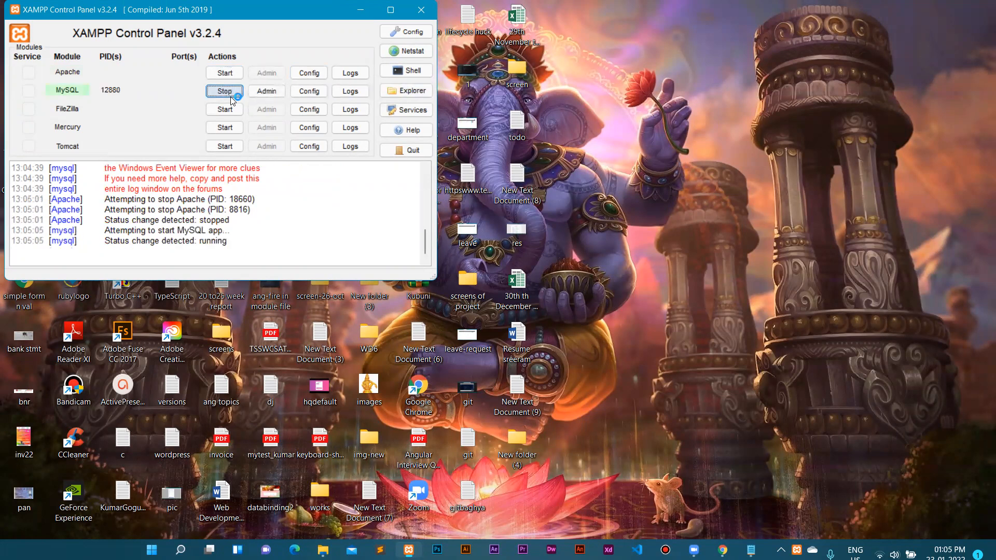
{"action": "left_click", "coordinate": [227, 74]}
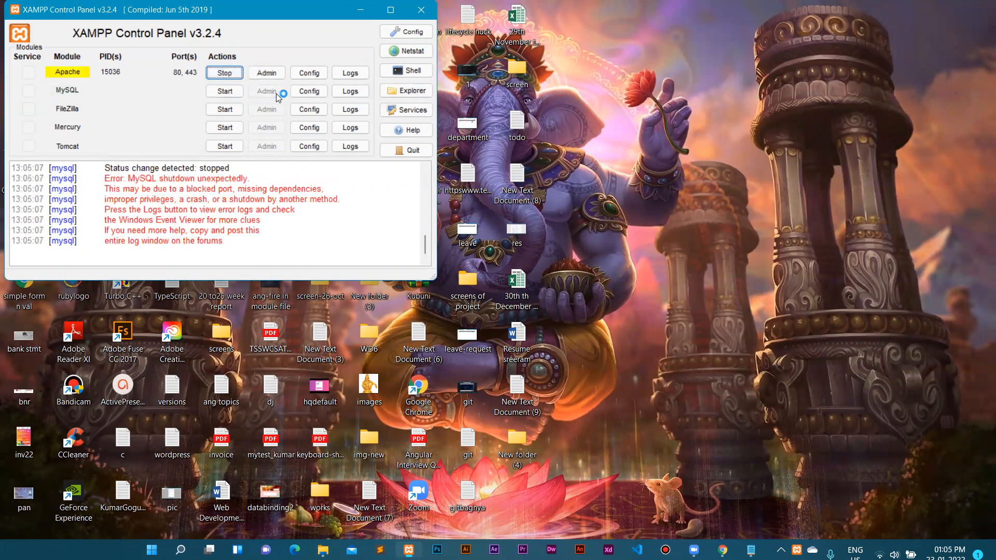
Examine the new MySQL shutdown messages in the log after changing the start order
{"action": "left_click_drag", "start_coordinate": [148, 177], "coordinate": [283, 242]}
{"action": "left_click", "coordinate": [283, 242]}
{"action": "left_click_drag", "start_coordinate": [127, 177], "coordinate": [284, 228]}
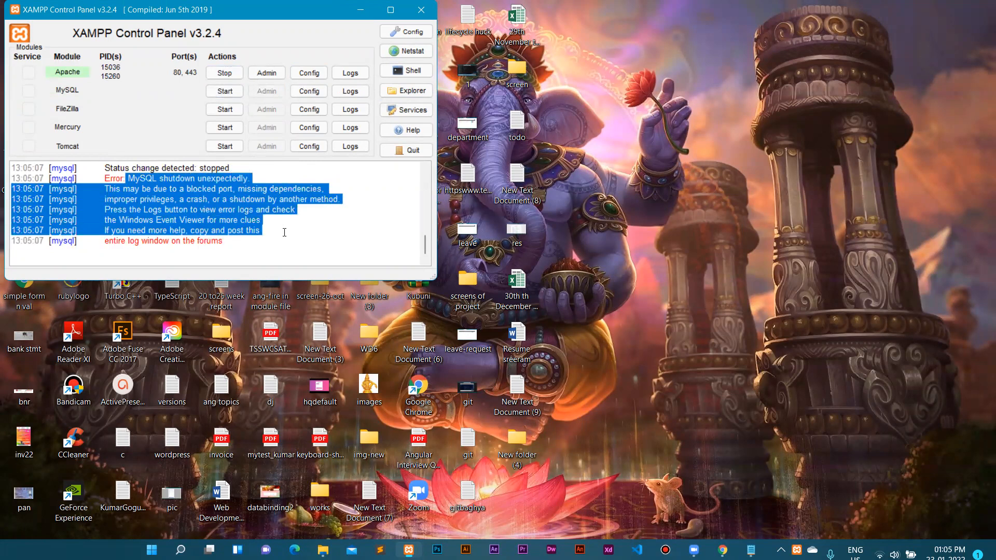
Stop the Apache module and close the XAMPP Control Panel
{"action": "key", "text": "alt+Tab"}
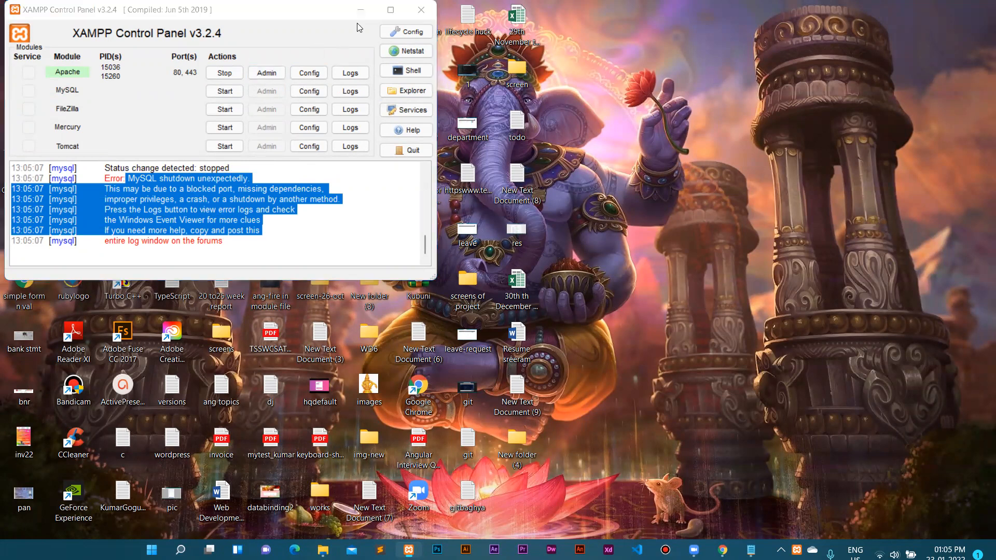
{"action": "left_click", "coordinate": [225, 73]}
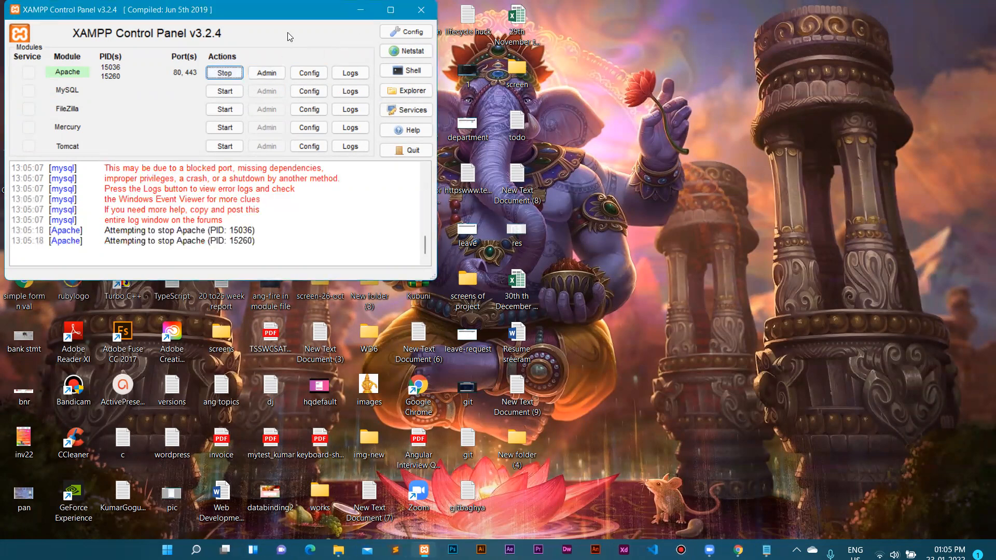
{"action": "left_click_drag", "start_coordinate": [290, 9], "coordinate": [291, 53]}
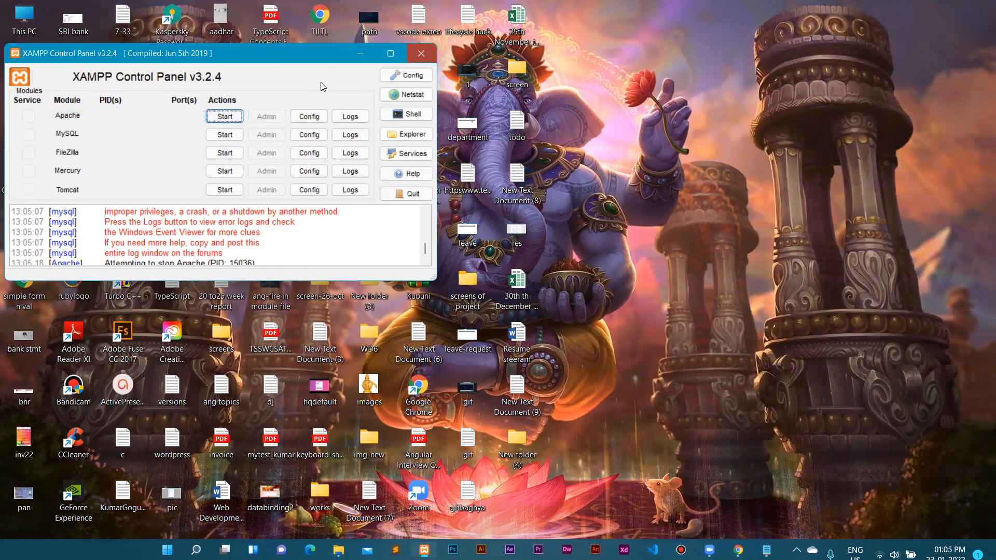
{"action": "left_click", "coordinate": [420, 52]}
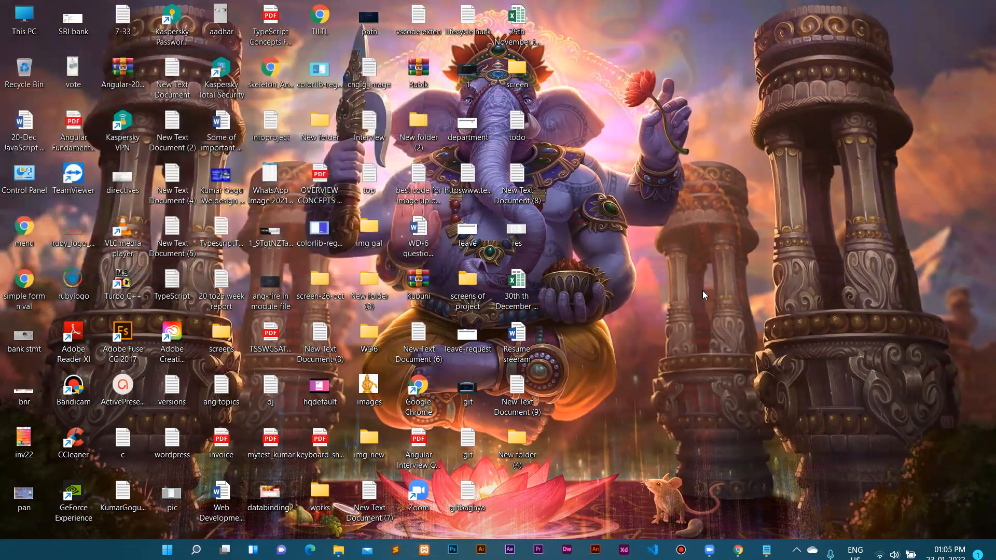
Open the C:\xampp\mysql folder in File Explorer, look inside its data folder and return to mysql
{"action": "double_click", "coordinate": [25, 22]}
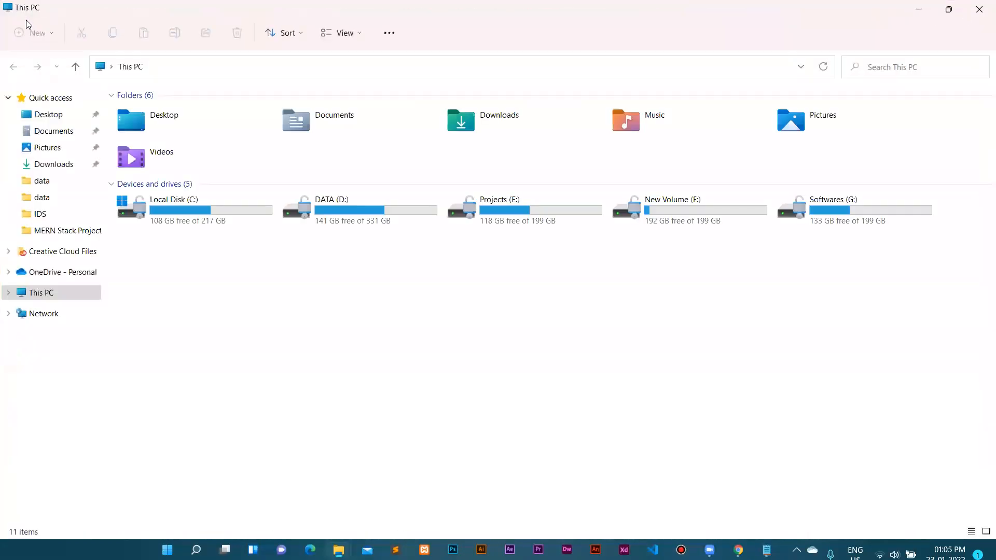
{"action": "double_click", "coordinate": [181, 226]}
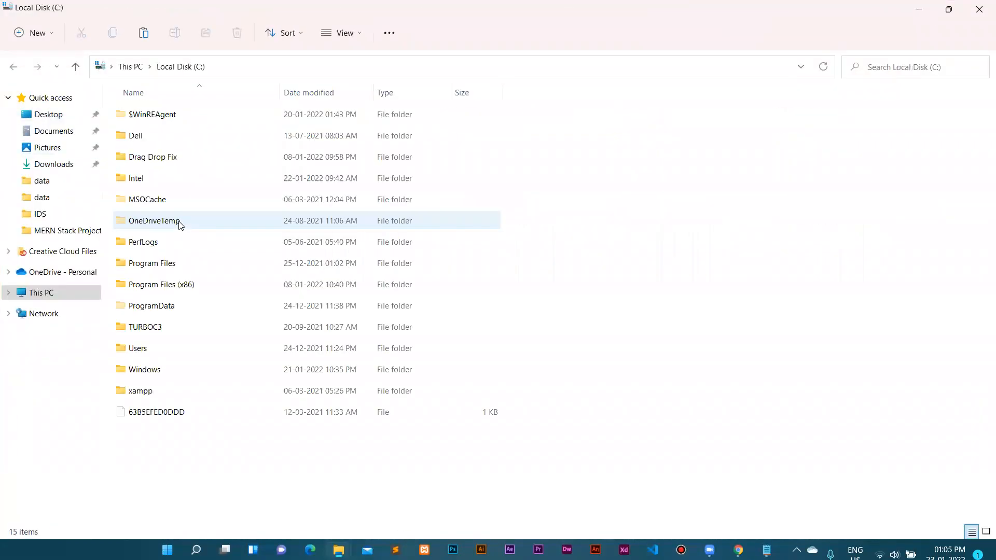
{"action": "left_click", "coordinate": [154, 394]}
{"action": "double_click", "coordinate": [154, 394]}
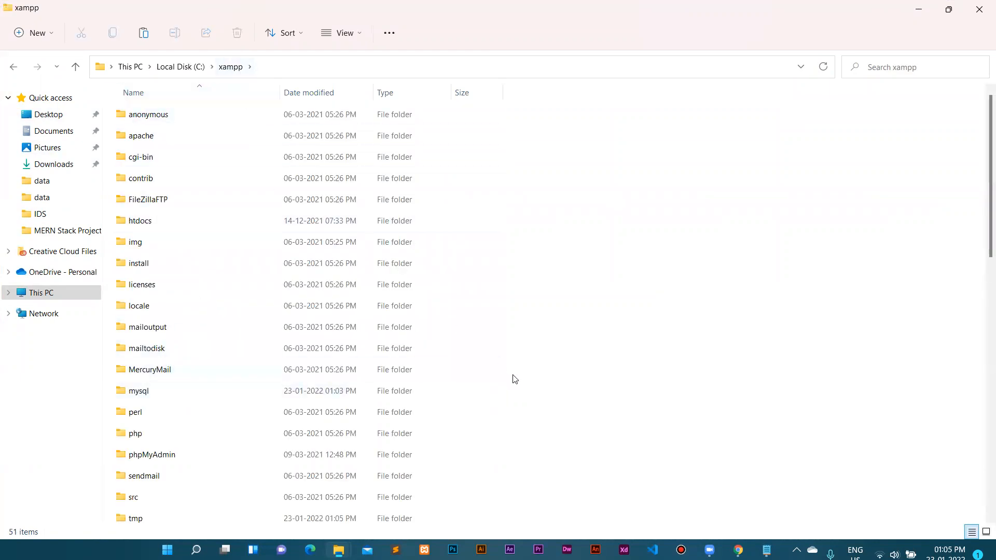
{"action": "scroll", "coordinate": [512, 378], "scroll_direction": "down", "scroll_amount": 2}
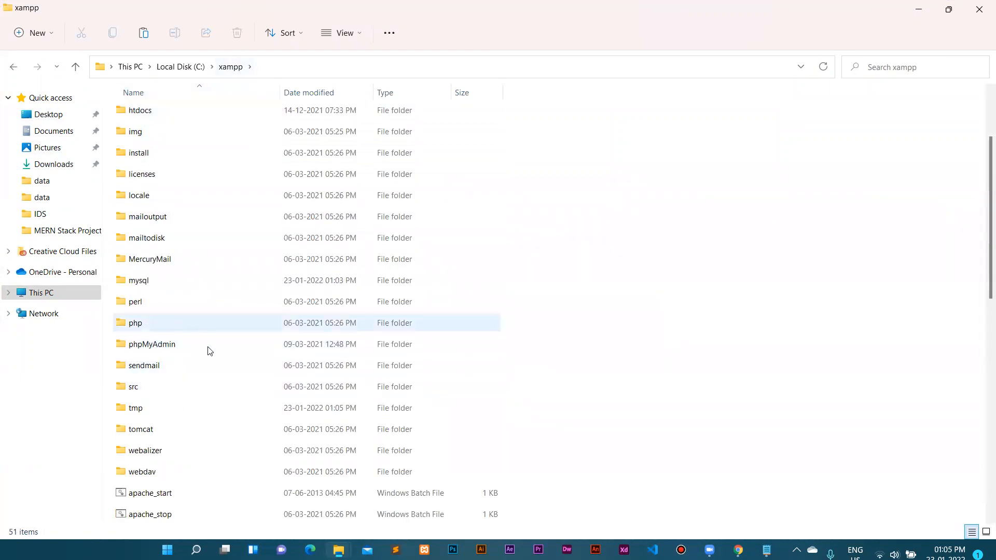
{"action": "scroll", "coordinate": [178, 325], "scroll_direction": "down", "scroll_amount": 1}
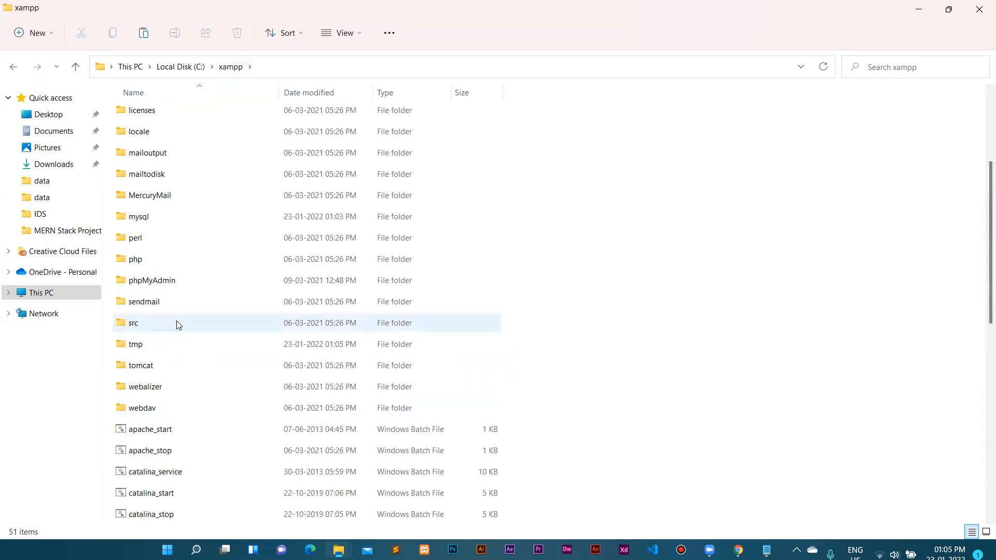
{"action": "scroll", "coordinate": [178, 371], "scroll_direction": "up", "scroll_amount": 2}
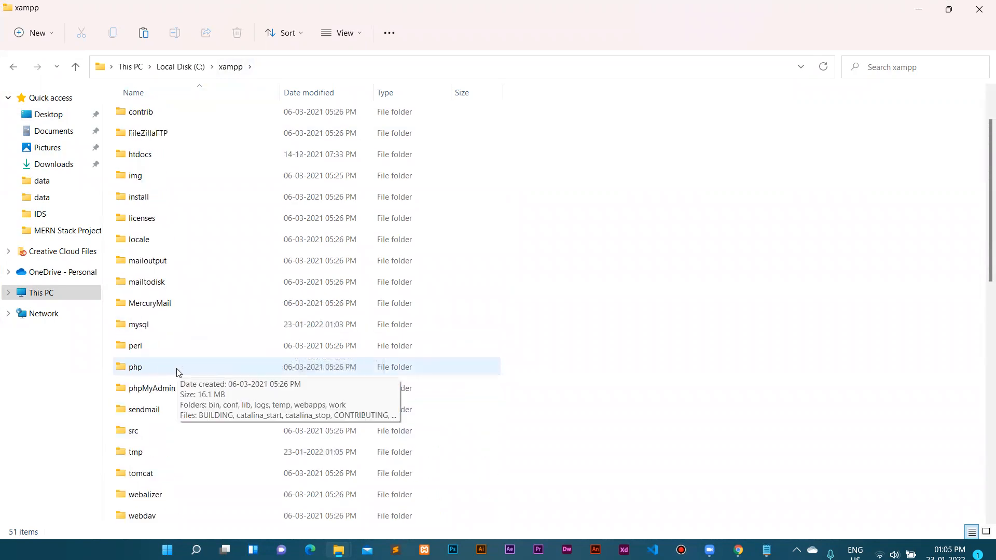
{"action": "double_click", "coordinate": [152, 333]}
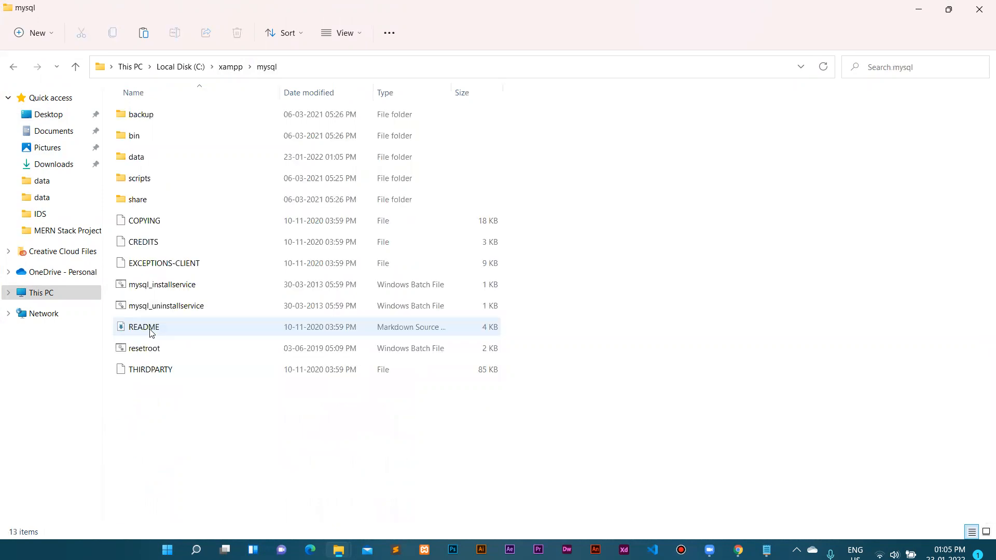
{"action": "double_click", "coordinate": [135, 157]}
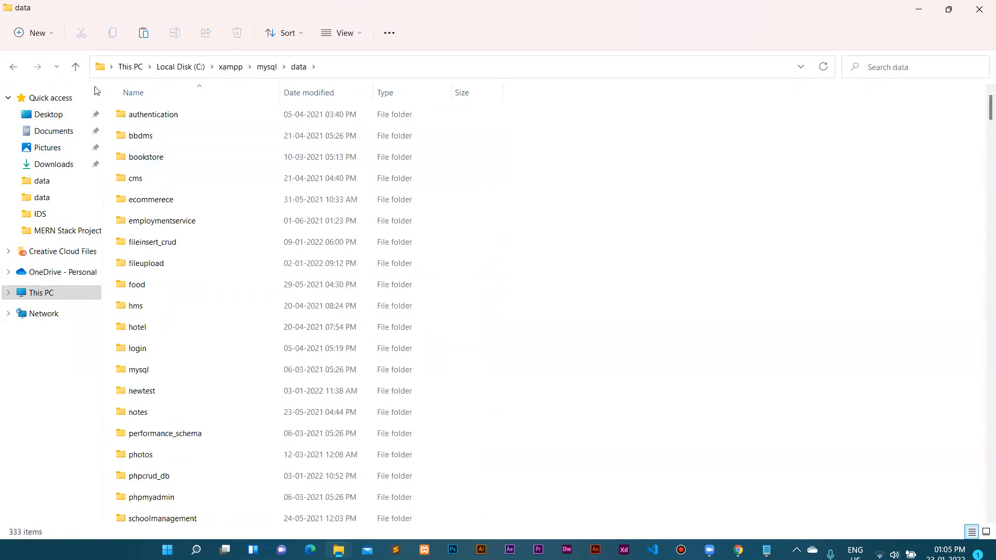
{"action": "left_click", "coordinate": [76, 66]}
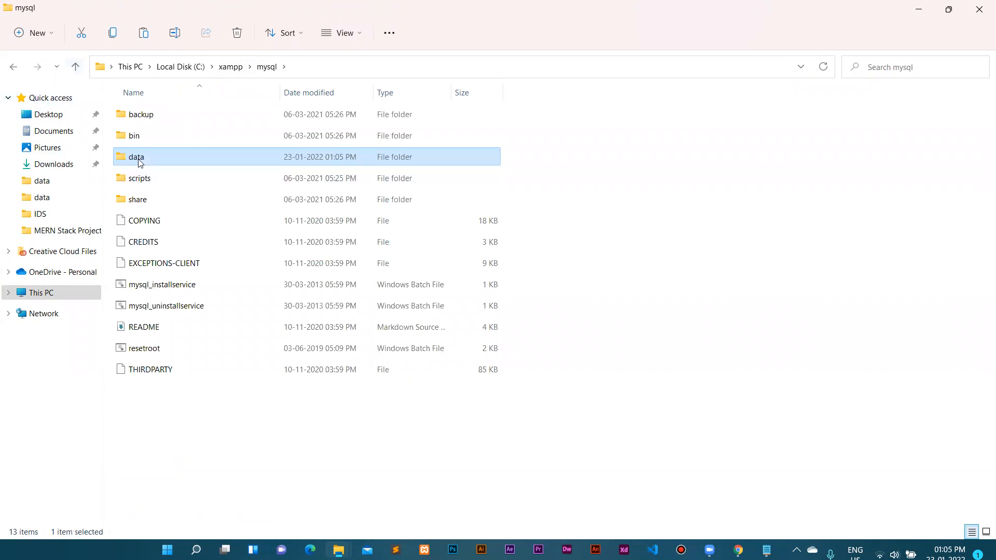
{"action": "mouse_move", "coordinate": [140, 163]}
Close the New Text Document (10) note in Notepad without saving its changes
{"action": "mouse_move", "coordinate": [768, 549]}
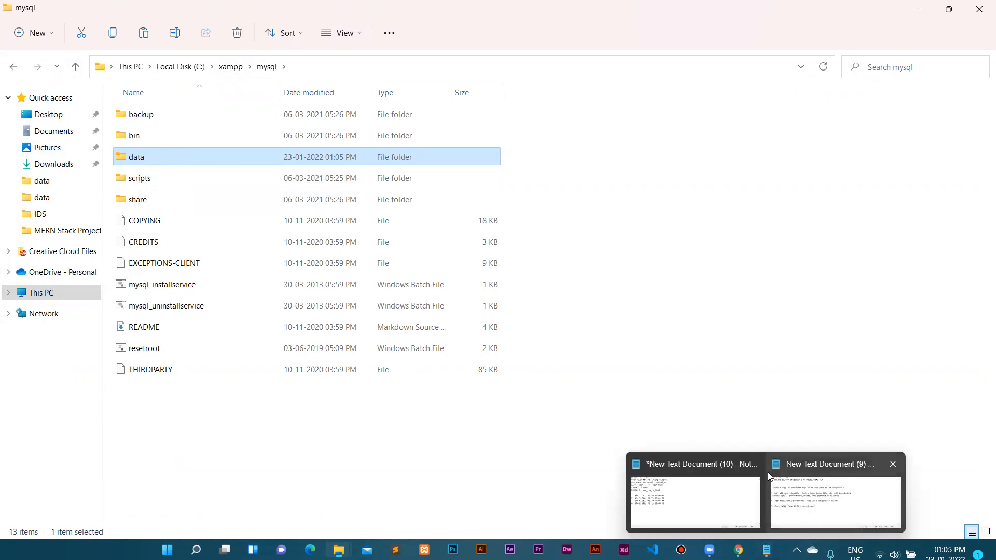
{"action": "left_click", "coordinate": [754, 467]}
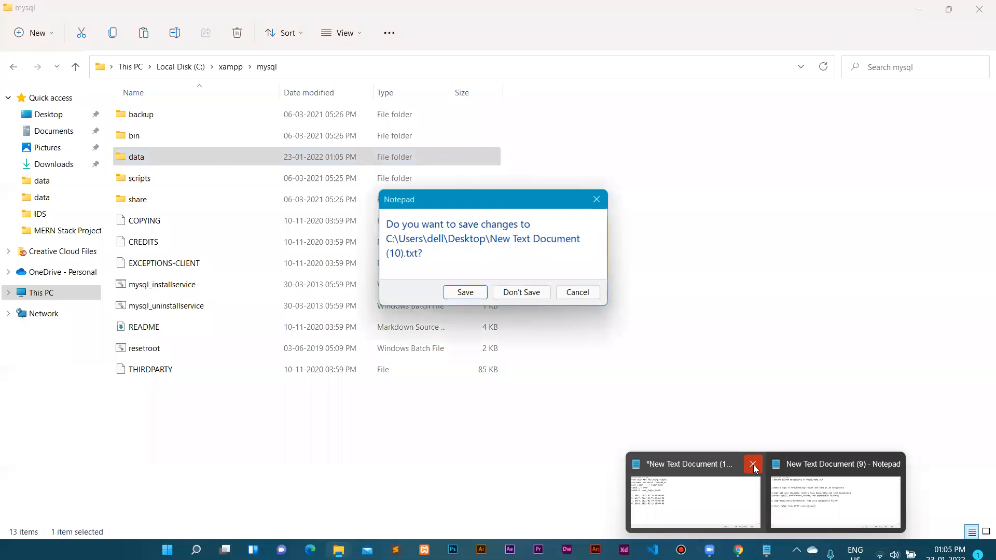
{"action": "left_click", "coordinate": [529, 292]}
Read the first instruction in the New Text Document (9) note about renaming mysql/data, and minimize the note
{"action": "left_click", "coordinate": [770, 548]}
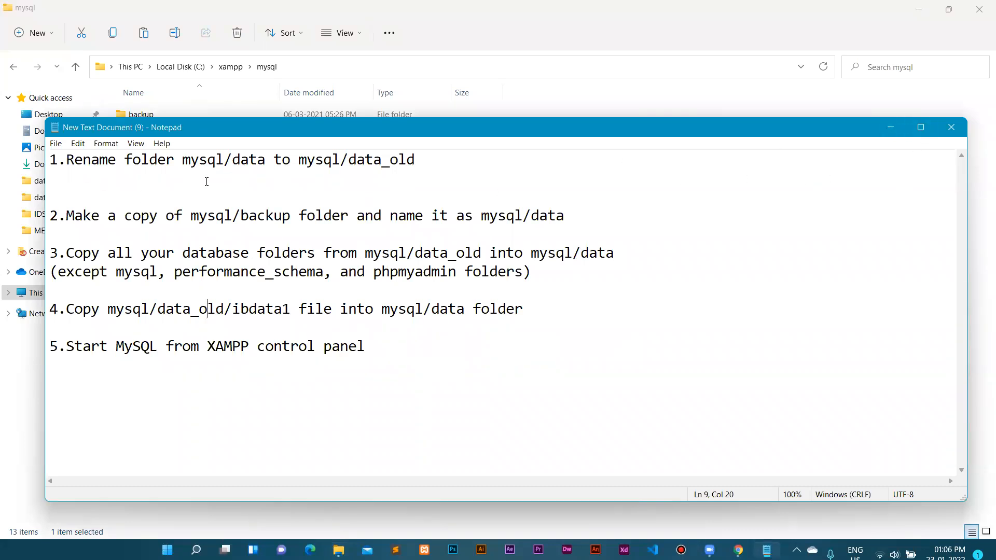
{"action": "left_click_drag", "start_coordinate": [232, 161], "coordinate": [266, 161]}
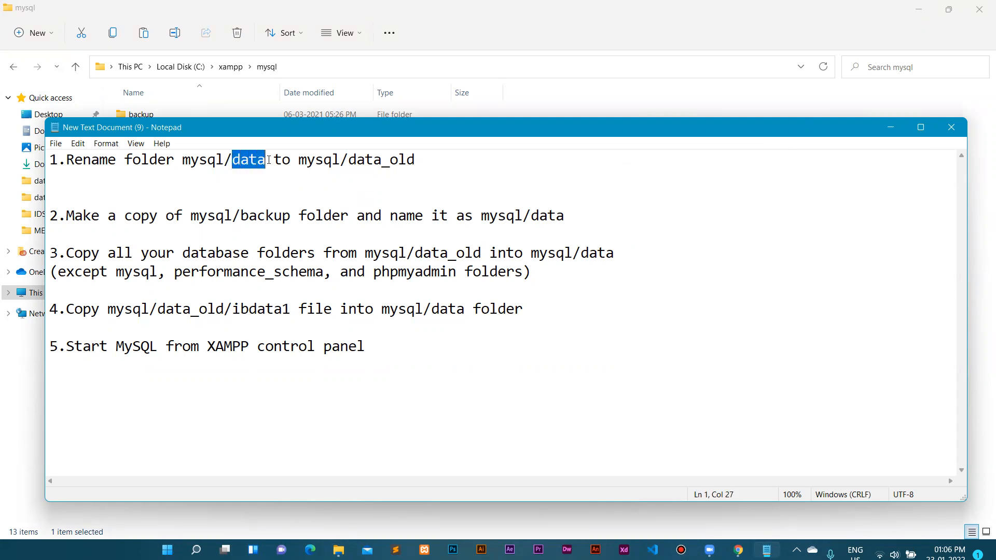
{"action": "left_click_drag", "start_coordinate": [340, 160], "coordinate": [466, 169]}
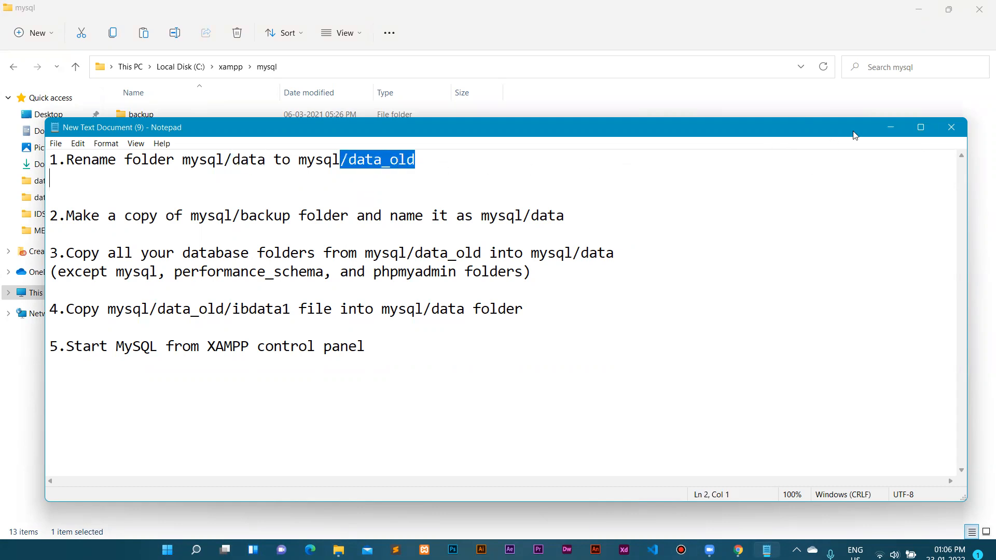
{"action": "left_click", "coordinate": [890, 128]}
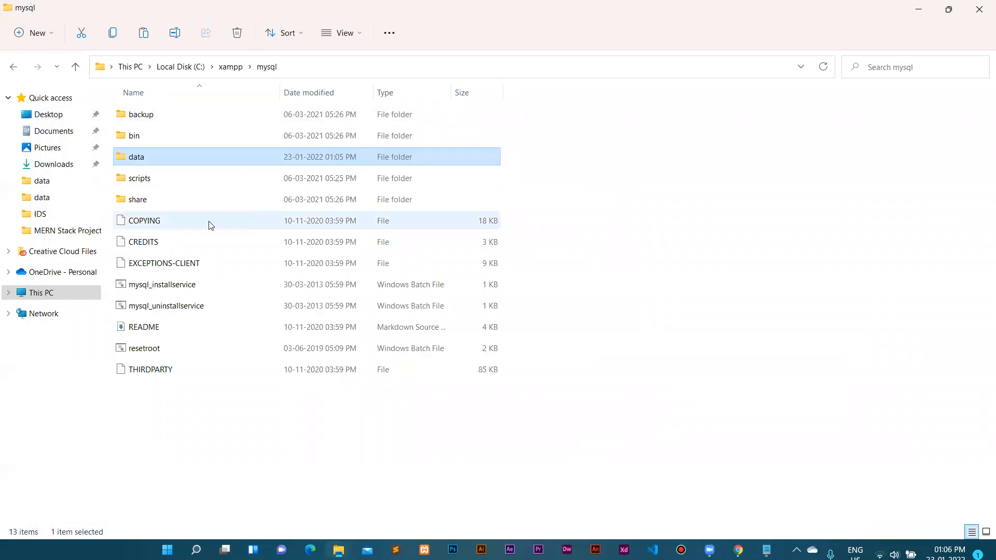
Rename the data folder inside C:\xampp\mysql as data_old
{"action": "right_click", "coordinate": [146, 161]}
{"action": "left_click", "coordinate": [185, 379]}
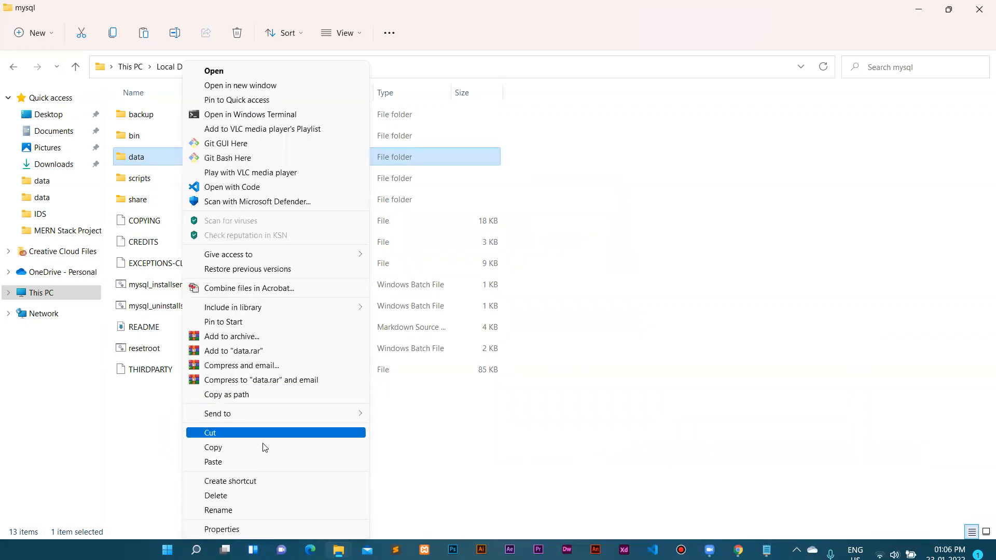
{"action": "left_click", "coordinate": [223, 510]}
{"action": "left_click", "coordinate": [154, 154]}
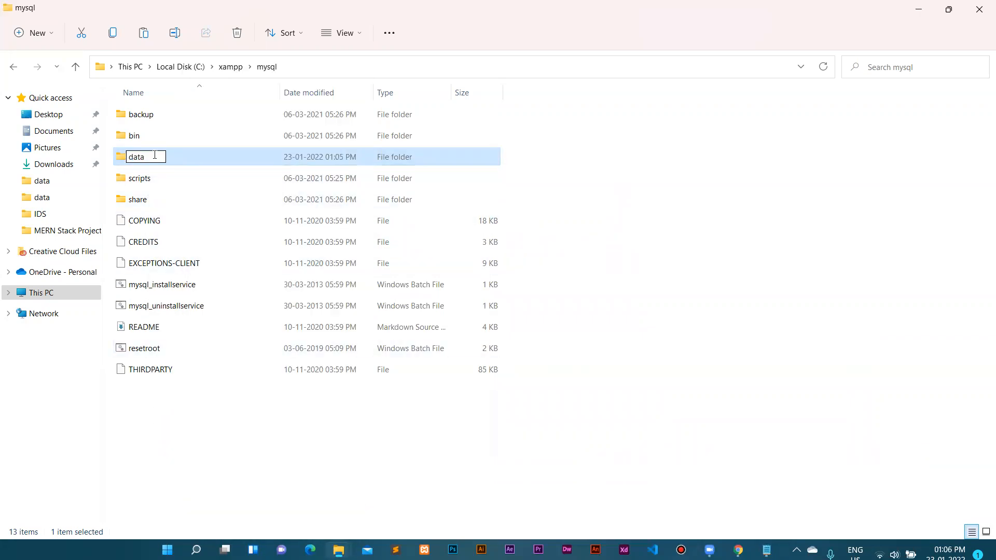
{"action": "type", "text": "_old"}
{"action": "key", "text": "Return"}
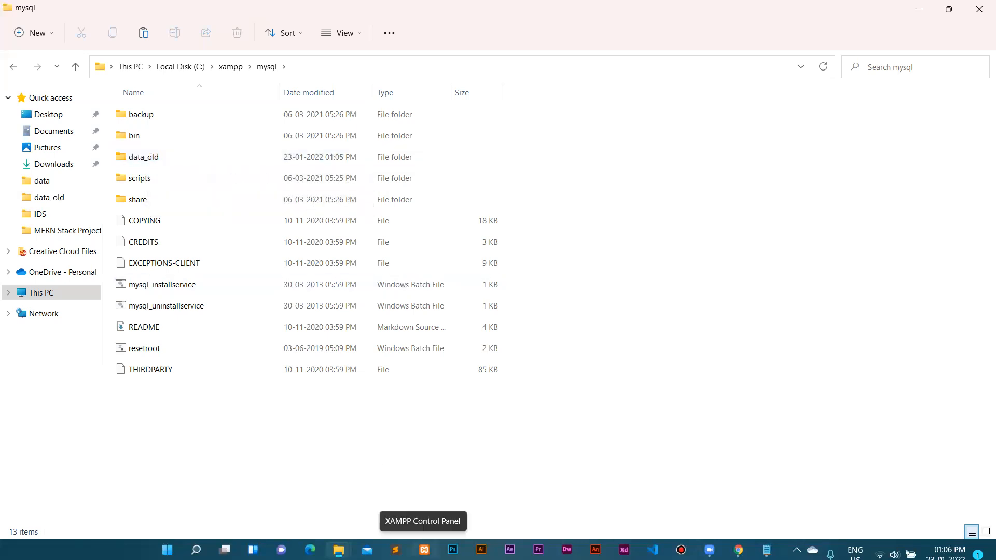
Create a new folder named data inside C:\xampp\mysql
{"action": "right_click", "coordinate": [717, 257]}
{"action": "mouse_move", "coordinate": [755, 388]}
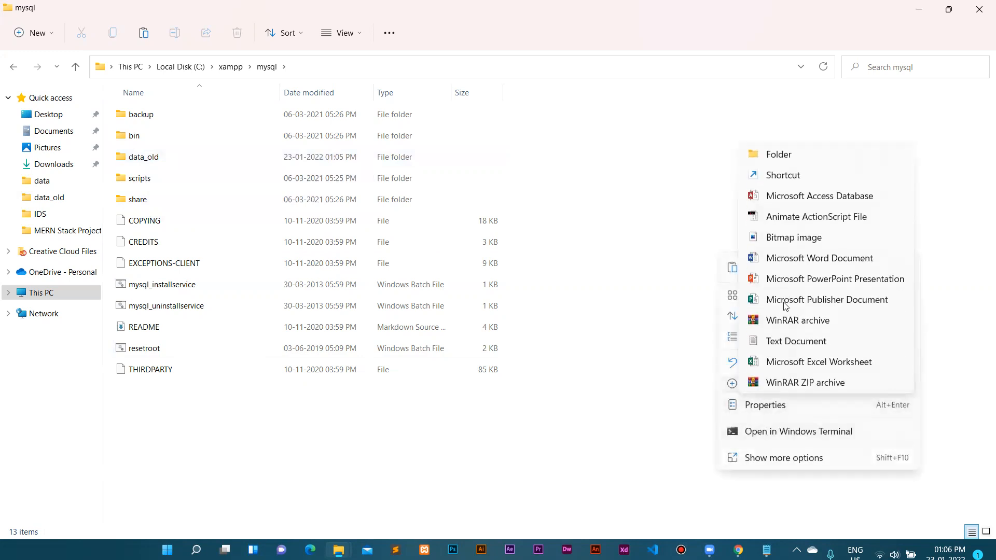
{"action": "left_click", "coordinate": [775, 160]}
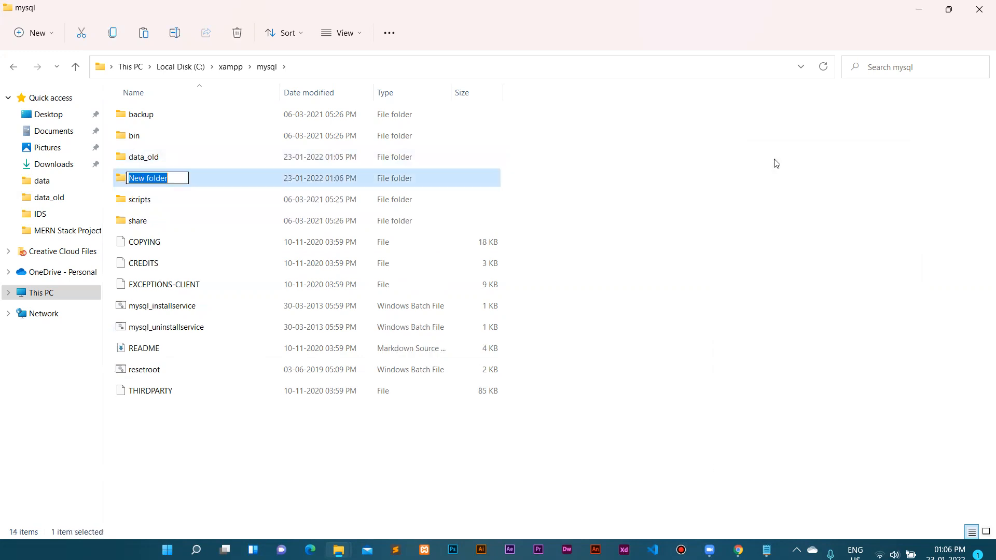
{"action": "type", "text": "data"}
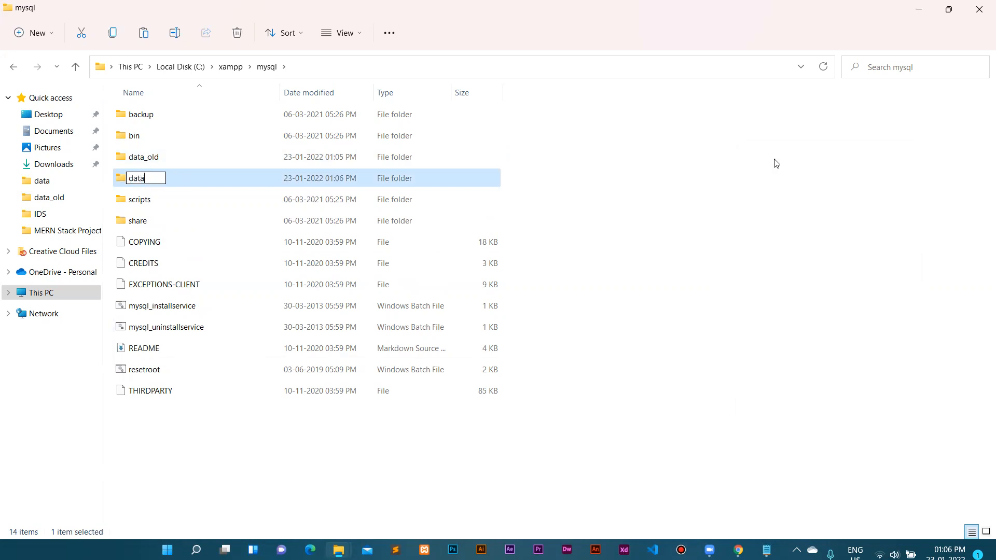
{"action": "left_click", "coordinate": [840, 253]}
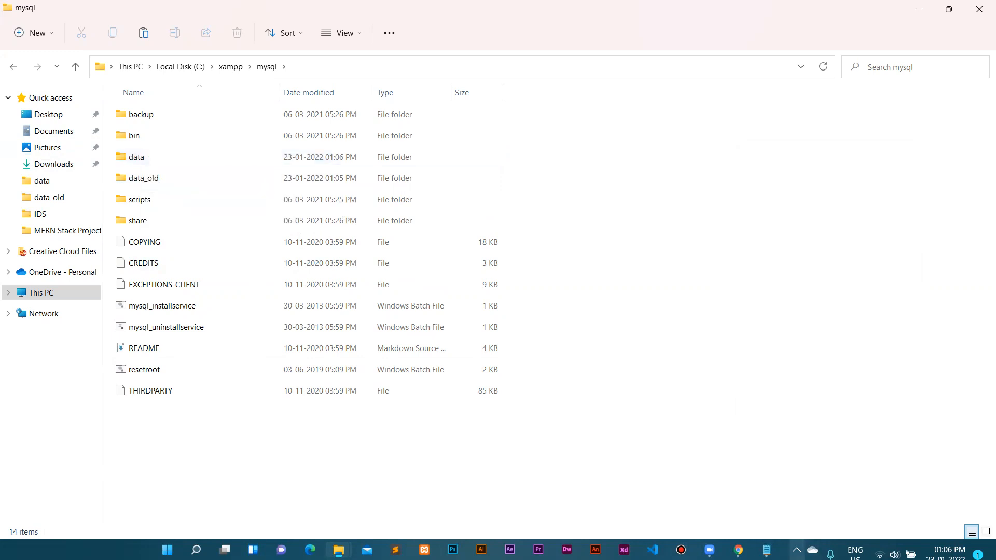
Read the second instruction in the New Text Document (9) note about copying mysql/backup as mysql/data, and minimize the note
{"action": "mouse_move", "coordinate": [767, 550]}
{"action": "left_click", "coordinate": [737, 492]}
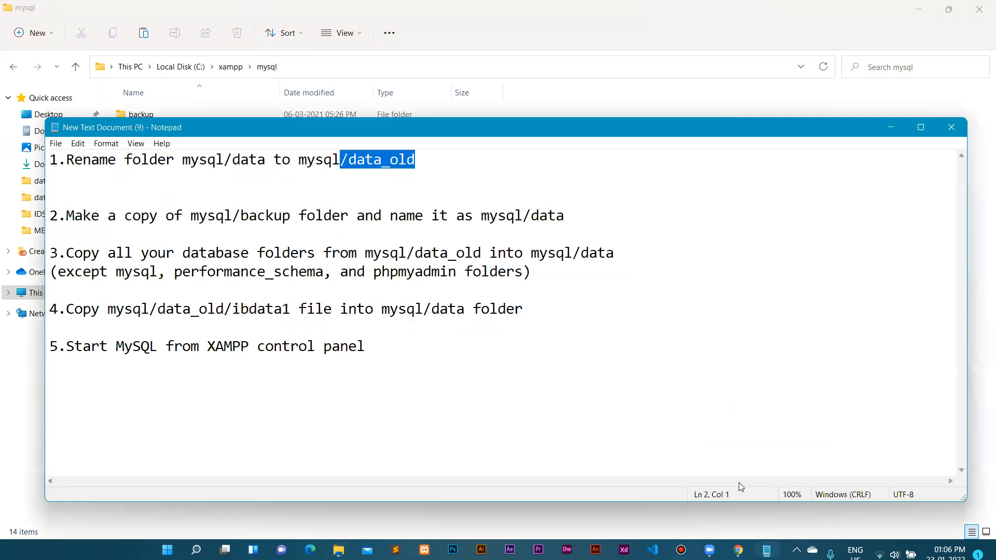
{"action": "left_click", "coordinate": [249, 219]}
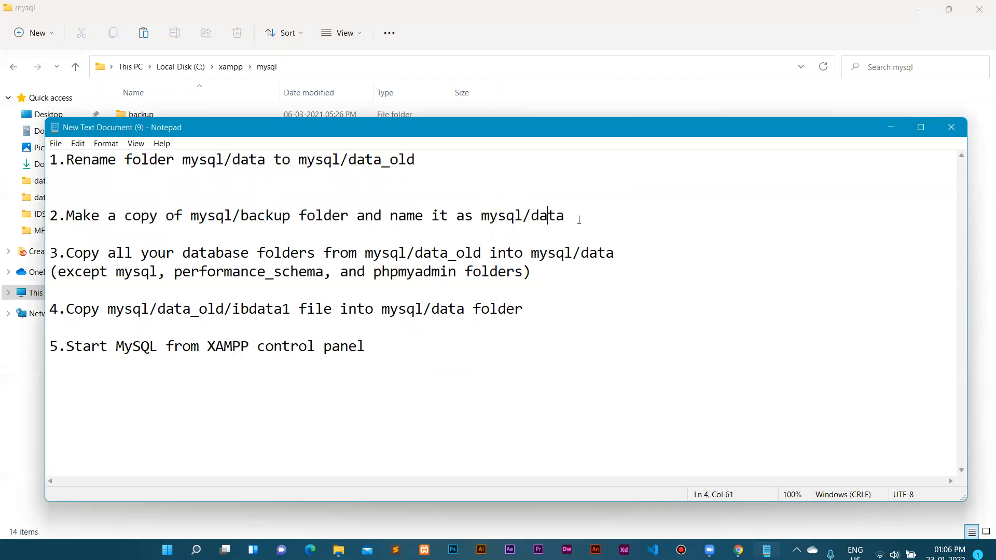
{"action": "left_click", "coordinate": [891, 127]}
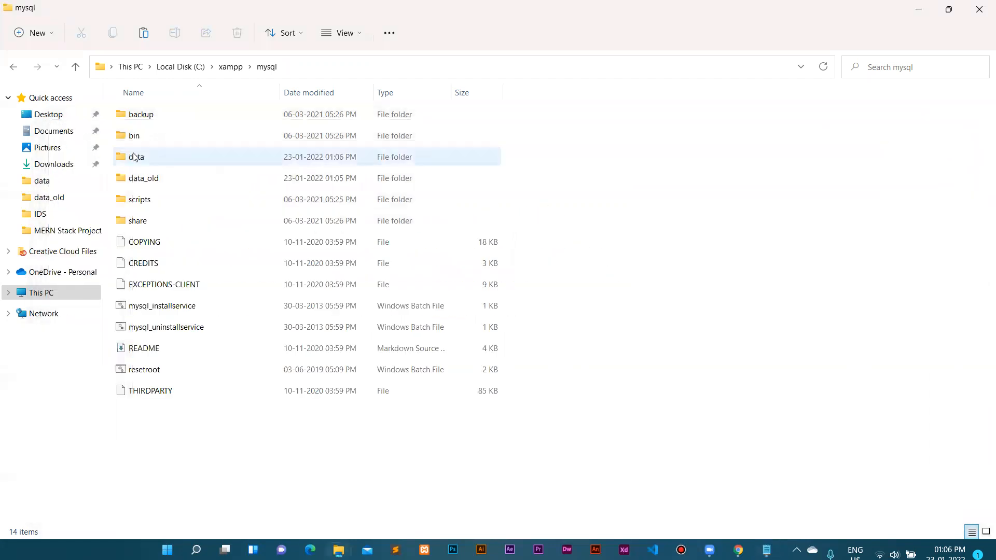
Copy the entire contents of the mysql backup folder into the new data folder
{"action": "double_click", "coordinate": [138, 113]}
{"action": "key", "text": "ctrl+a"}
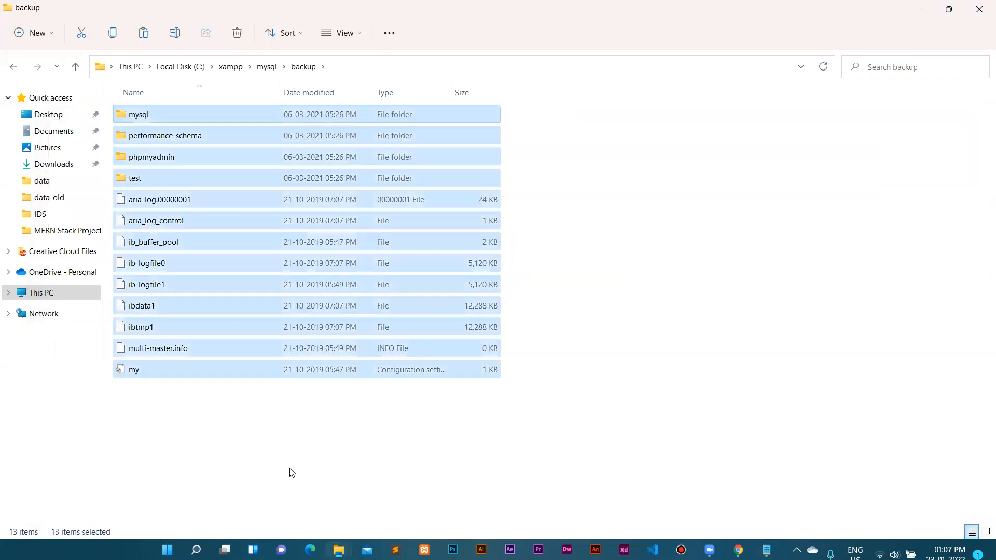
{"action": "left_click", "coordinate": [75, 66]}
{"action": "double_click", "coordinate": [143, 156]}
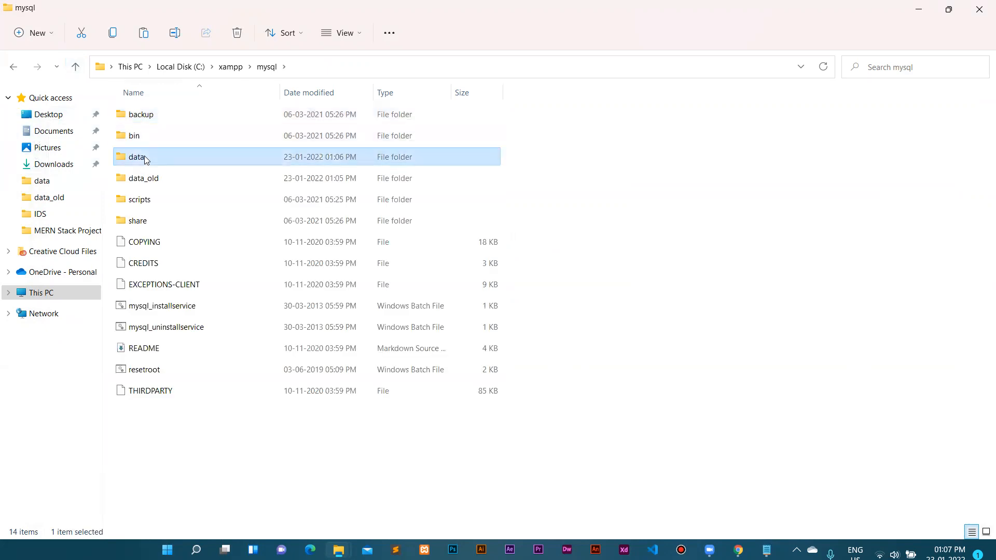
{"action": "key", "text": "ctrl+v"}
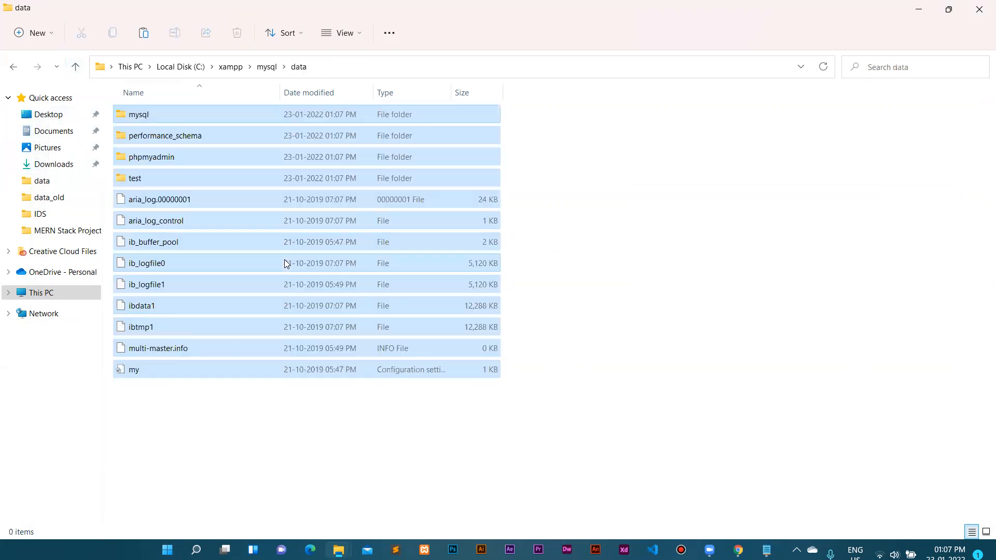
{"action": "left_click", "coordinate": [518, 249]}
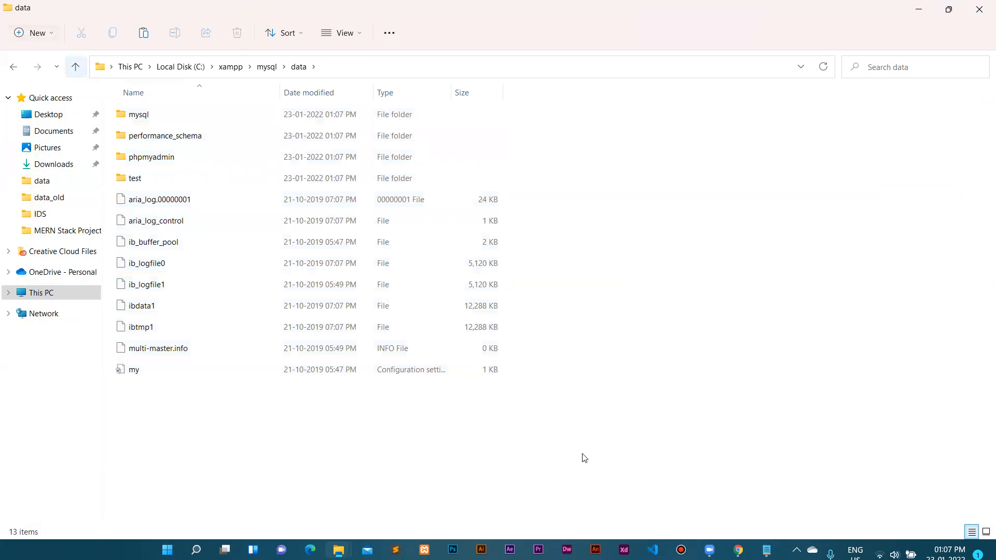
Read the third instruction in the Notepad note about which database folders to copy from data_old and which to exclude, and minimize the note
{"action": "left_click", "coordinate": [767, 549]}
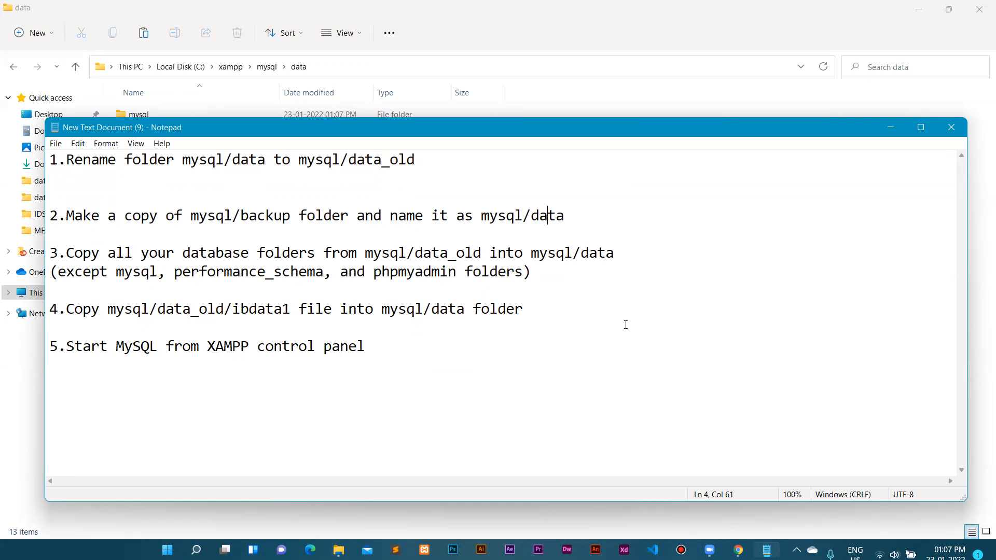
{"action": "left_click_drag", "start_coordinate": [416, 253], "coordinate": [480, 254]}
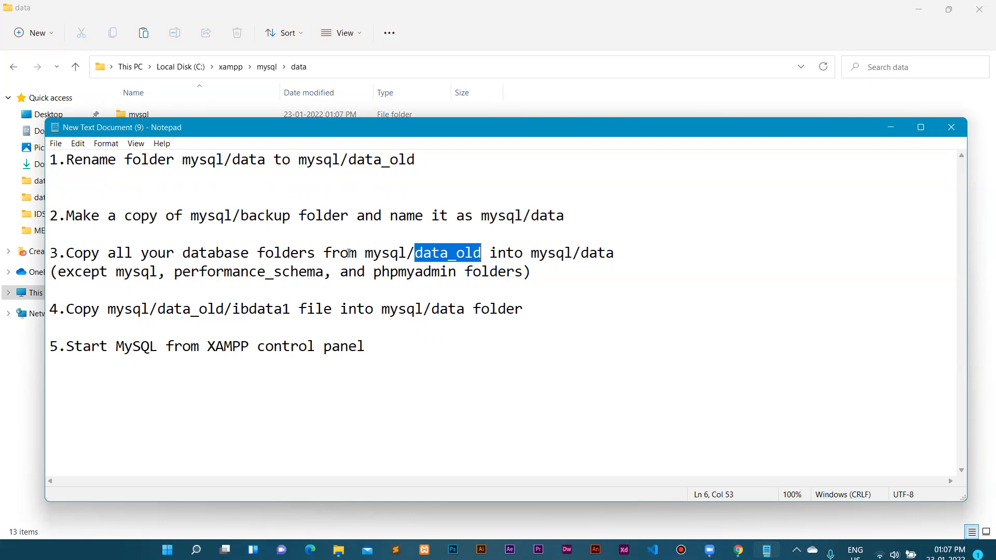
{"action": "left_click", "coordinate": [142, 272]}
{"action": "left_click", "coordinate": [228, 274]}
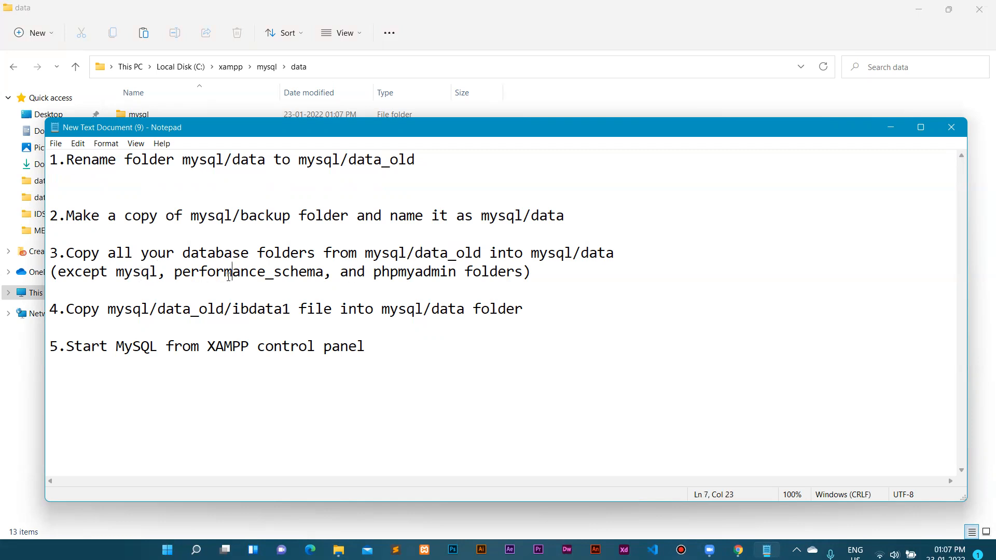
{"action": "left_click", "coordinate": [416, 272]}
{"action": "left_click", "coordinate": [214, 273]}
{"action": "left_click", "coordinate": [406, 271]}
{"action": "left_click", "coordinate": [887, 127]}
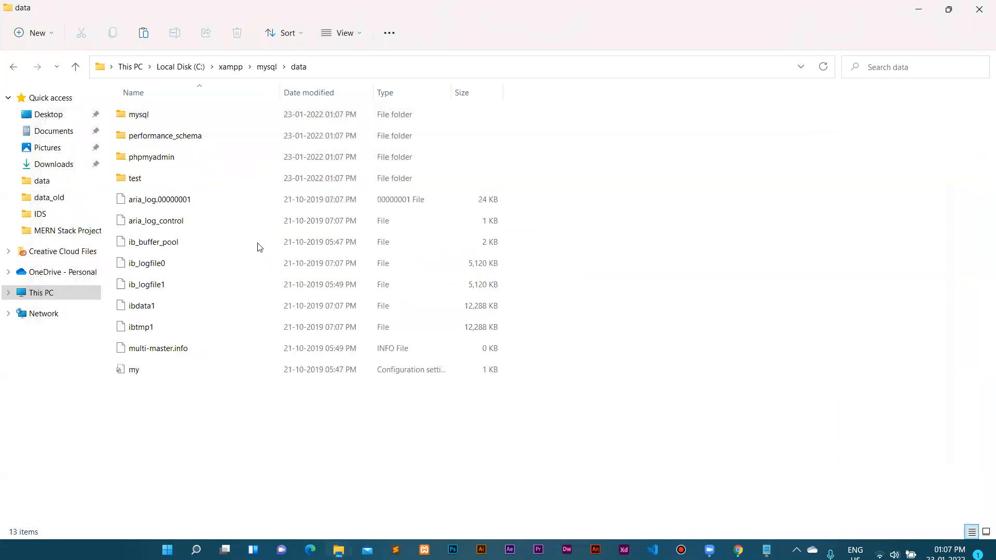
Select and copy all database folders in mysql\data_old, from authentication to test, except mysql, performance_schema and phpmyadmin
{"action": "left_click", "coordinate": [75, 66]}
{"action": "double_click", "coordinate": [151, 182]}
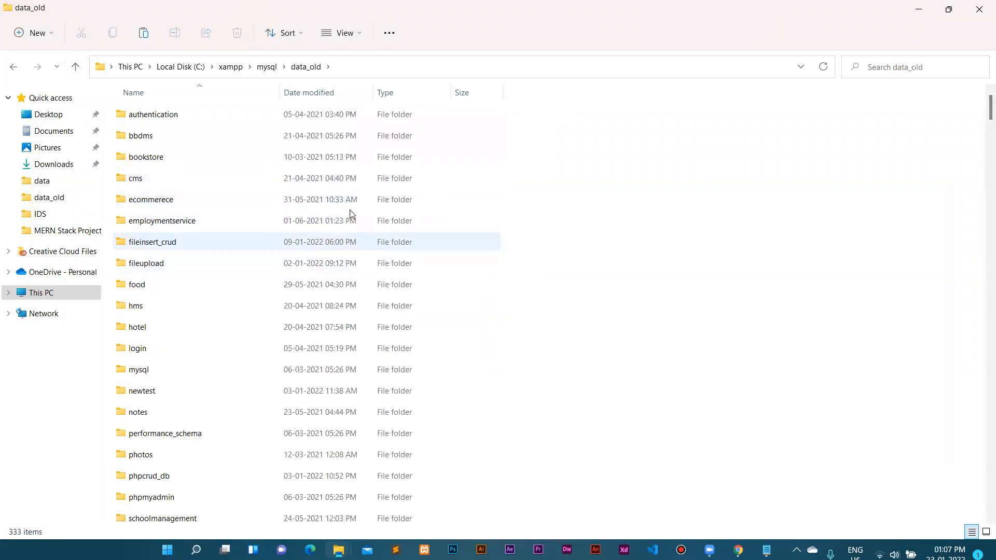
{"action": "left_click", "coordinate": [122, 113]}
{"action": "left_click", "coordinate": [122, 137], "text": "ctrl"}
{"action": "left_click", "coordinate": [124, 158], "text": "ctrl"}
{"action": "left_click", "coordinate": [127, 182], "text": "ctrl"}
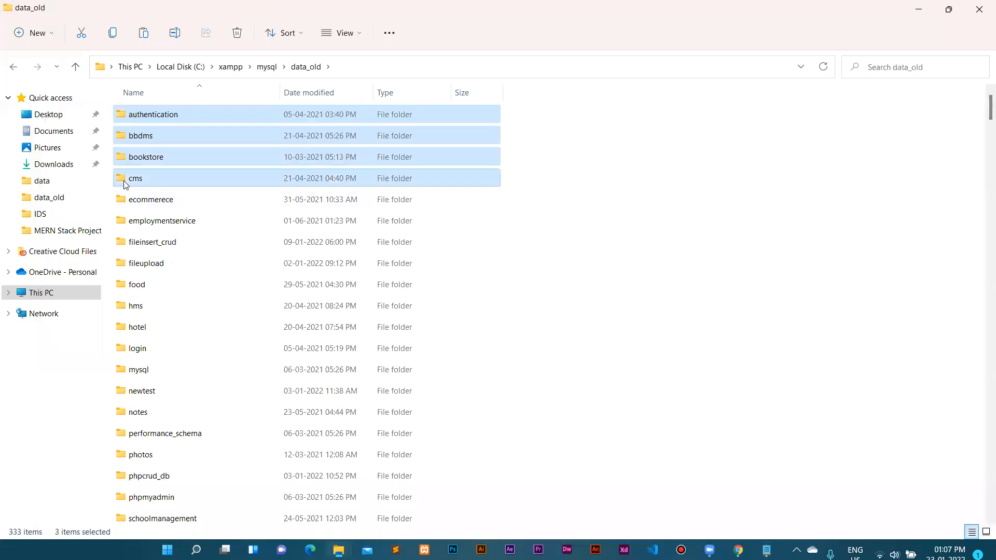
{"action": "left_click", "coordinate": [134, 205], "text": "ctrl"}
{"action": "left_click", "coordinate": [138, 223], "text": "ctrl"}
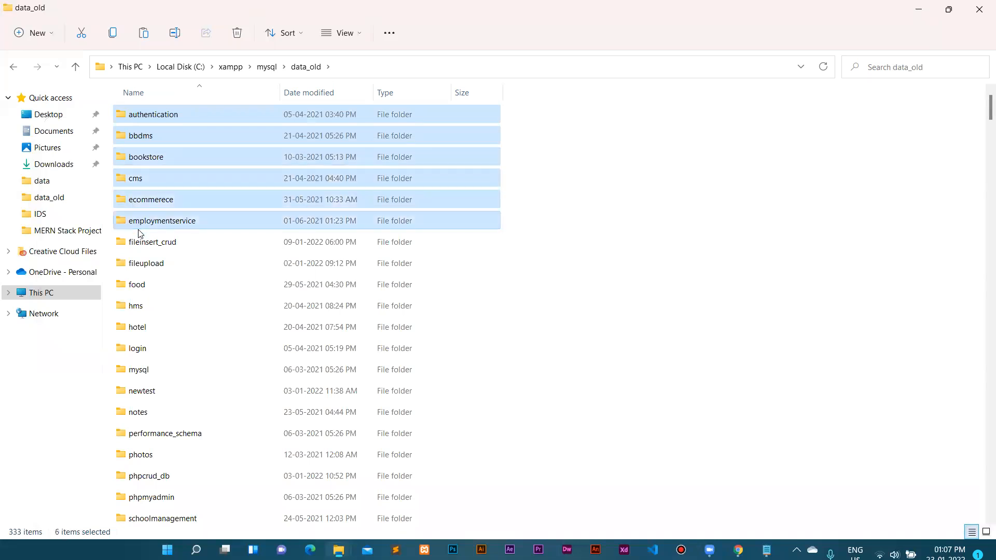
{"action": "left_click", "coordinate": [139, 245], "text": "ctrl"}
{"action": "left_click", "coordinate": [130, 265], "text": "ctrl"}
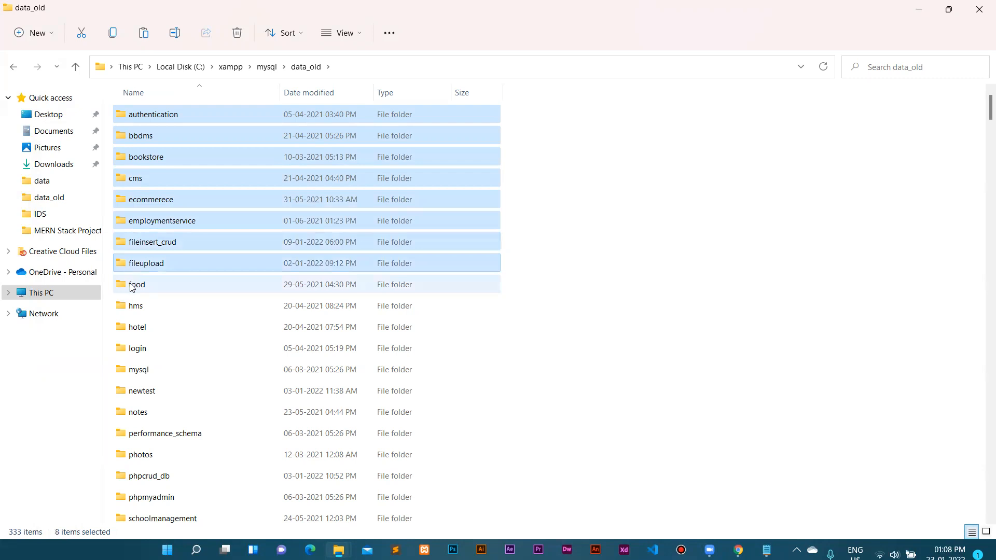
{"action": "left_click", "coordinate": [132, 287], "text": "ctrl"}
{"action": "left_click", "coordinate": [131, 310], "text": "ctrl"}
{"action": "left_click", "coordinate": [137, 331], "text": "ctrl"}
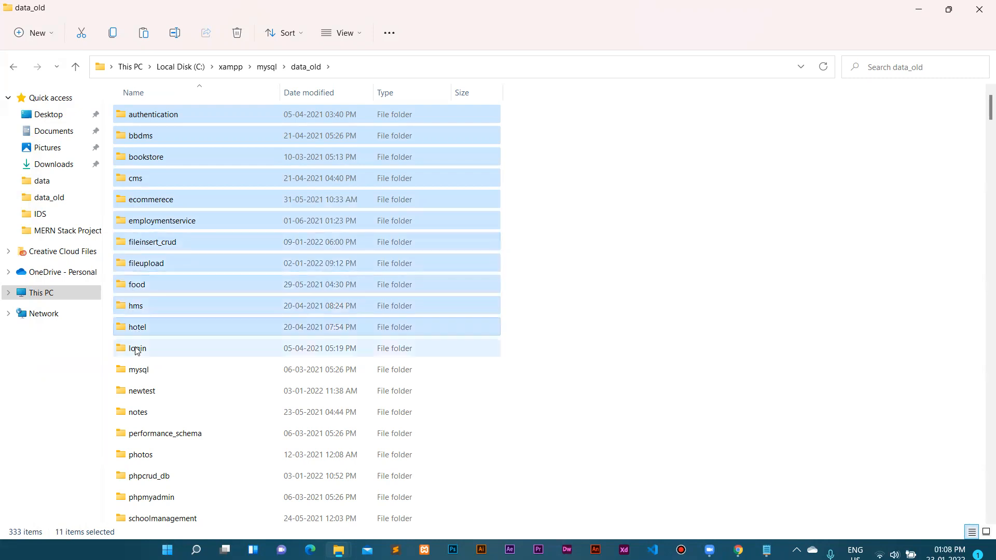
{"action": "left_click", "coordinate": [135, 351], "text": "ctrl"}
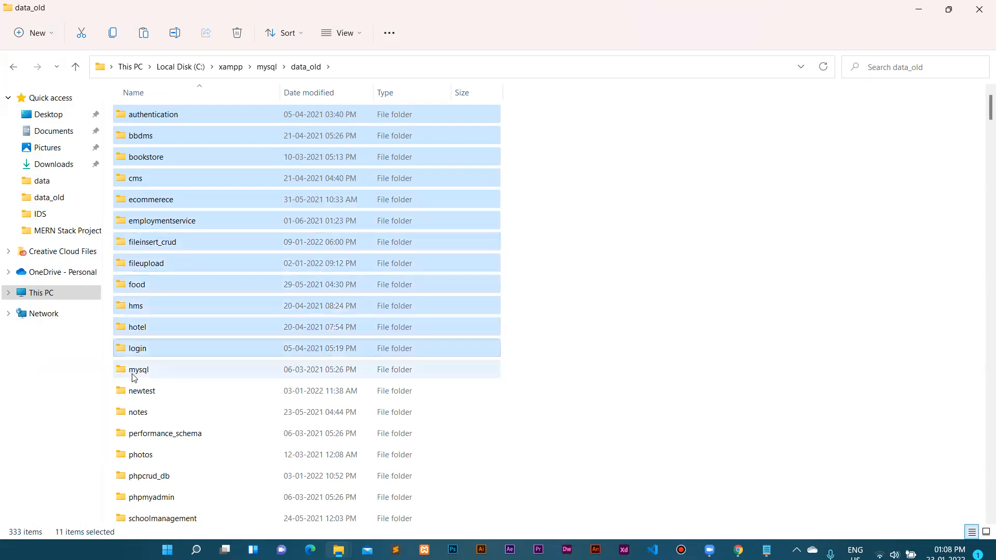
{"action": "left_click", "coordinate": [144, 397], "text": "ctrl"}
{"action": "left_click", "coordinate": [139, 415], "text": "ctrl"}
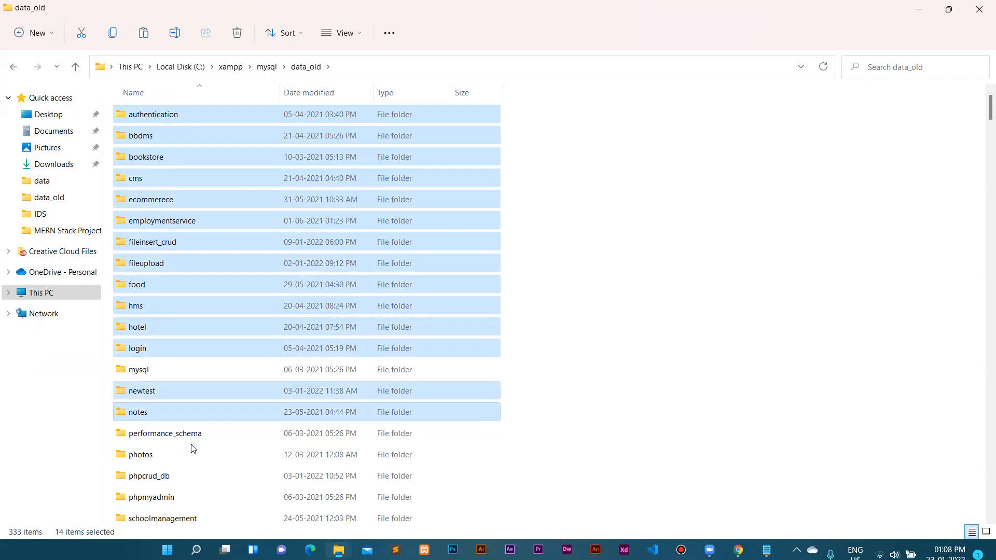
{"action": "left_click", "coordinate": [152, 459], "text": "ctrl"}
{"action": "left_click", "coordinate": [153, 475], "text": "ctrl"}
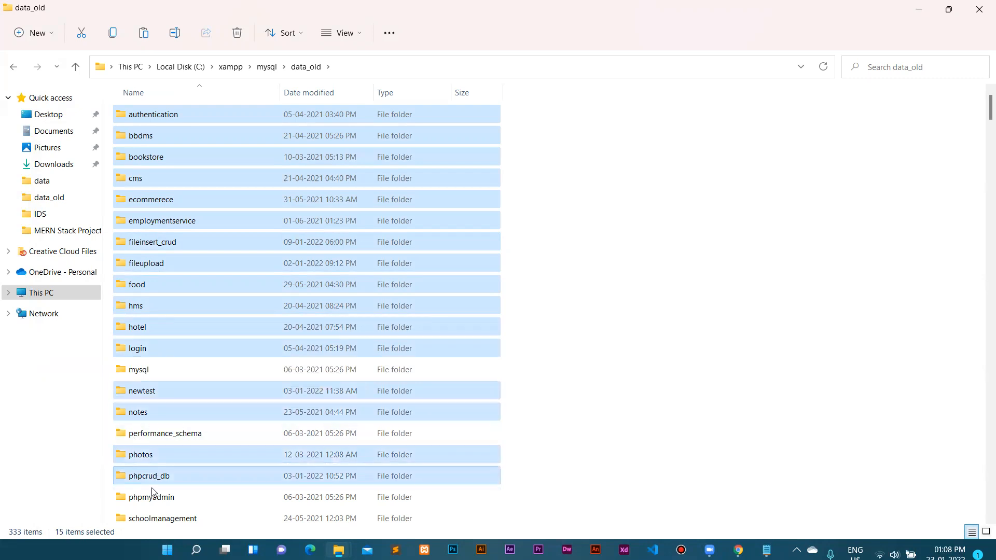
{"action": "left_click", "coordinate": [184, 520], "text": "ctrl"}
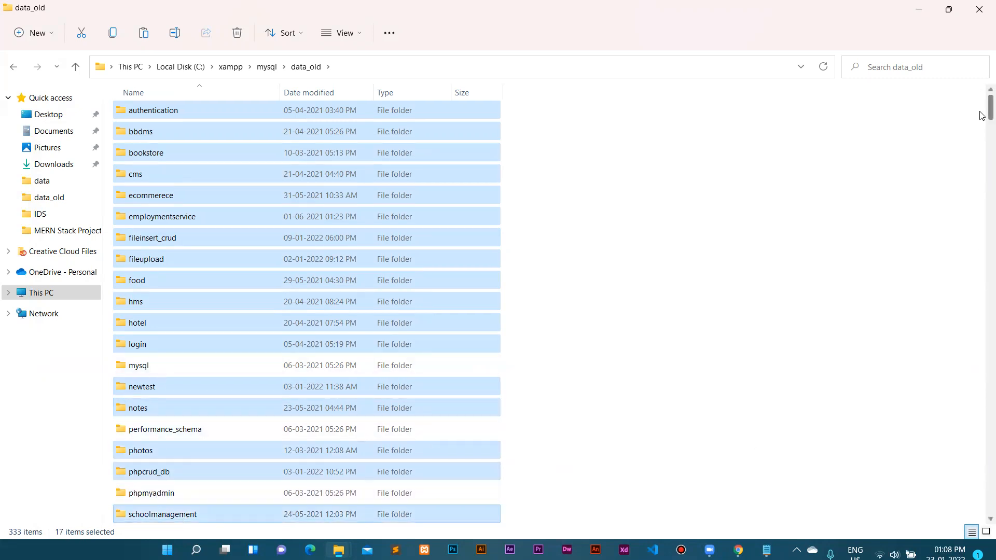
{"action": "scroll", "coordinate": [982, 115], "scroll_direction": "down", "scroll_amount": 4}
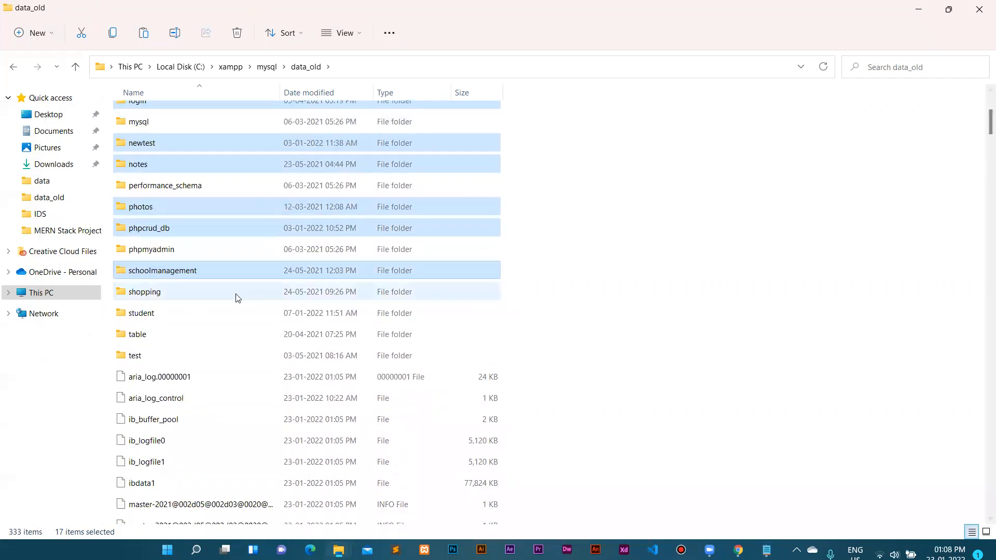
{"action": "left_click", "coordinate": [147, 292], "text": "ctrl"}
{"action": "left_click", "coordinate": [144, 313], "text": "ctrl"}
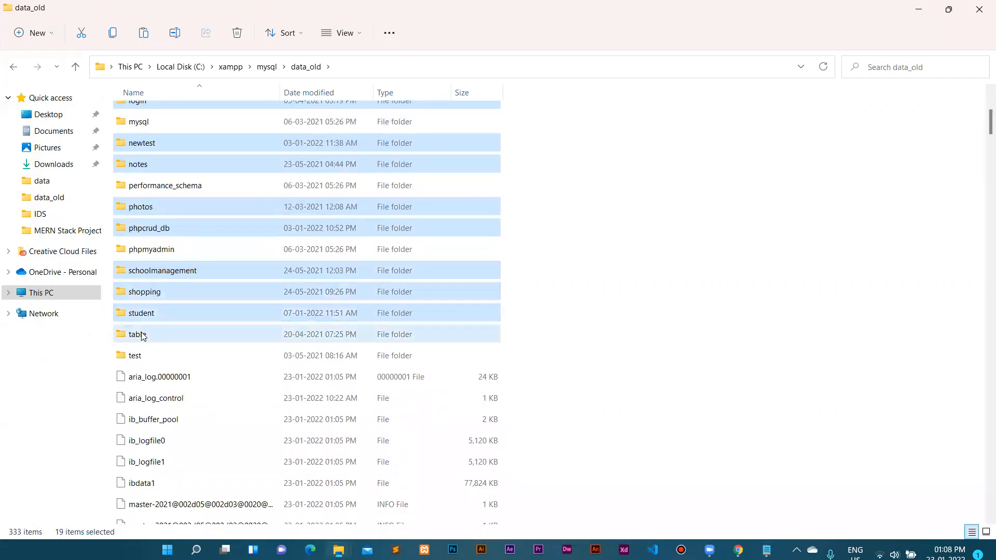
{"action": "left_click", "coordinate": [141, 334], "text": "ctrl"}
{"action": "left_click", "coordinate": [141, 357], "text": "ctrl"}
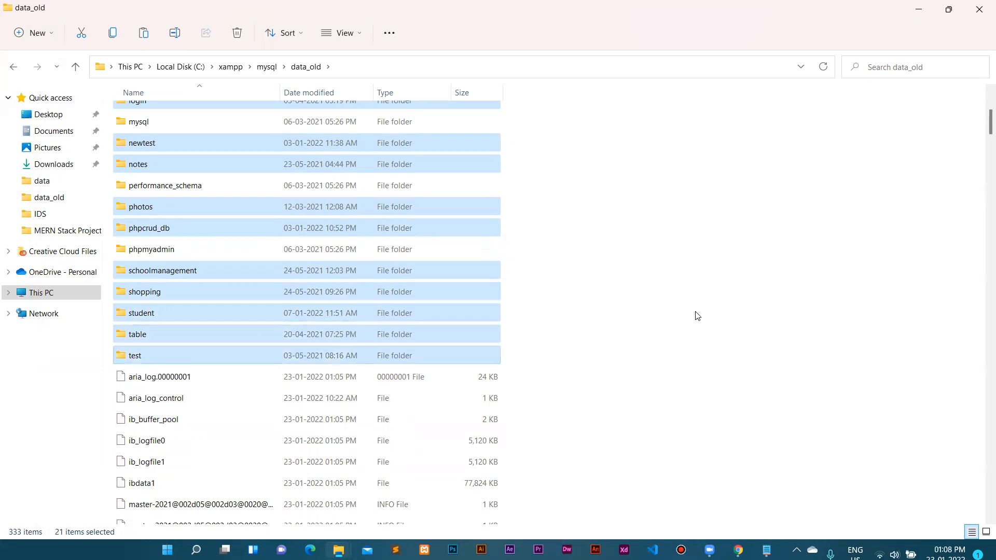
Paste the copied database folders into mysql\data, replacing the existing db.opt file in the destination
{"action": "left_click", "coordinate": [75, 66]}
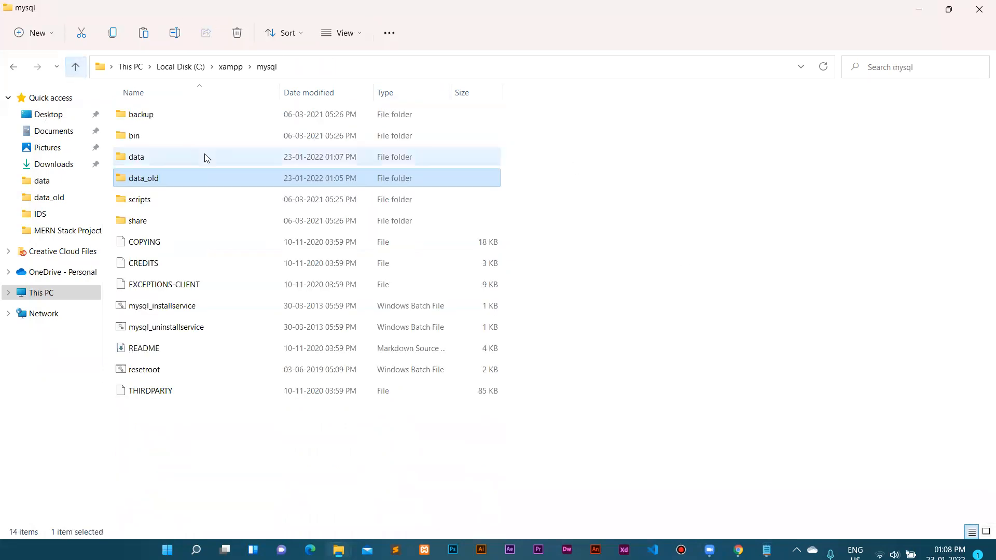
{"action": "double_click", "coordinate": [139, 157]}
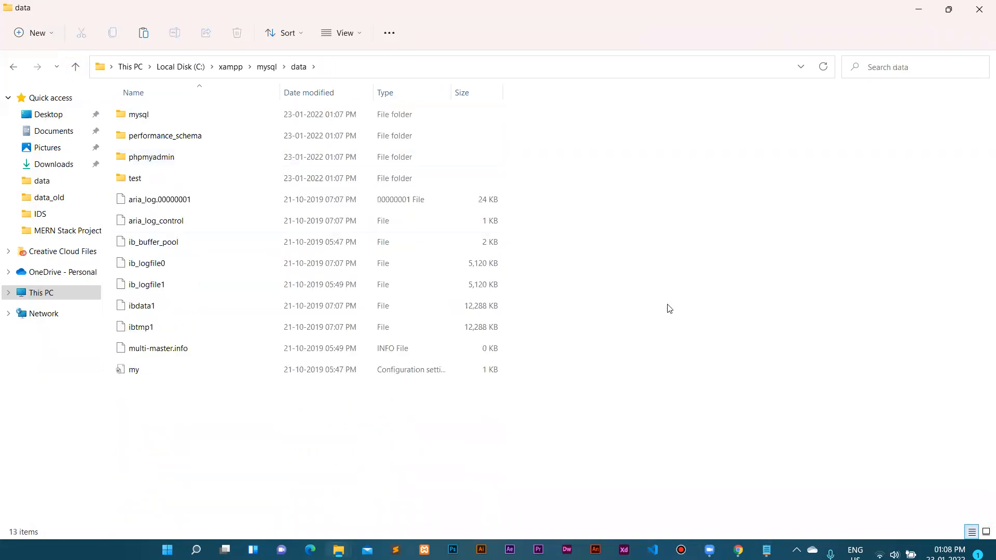
{"action": "key", "text": "ctrl+v"}
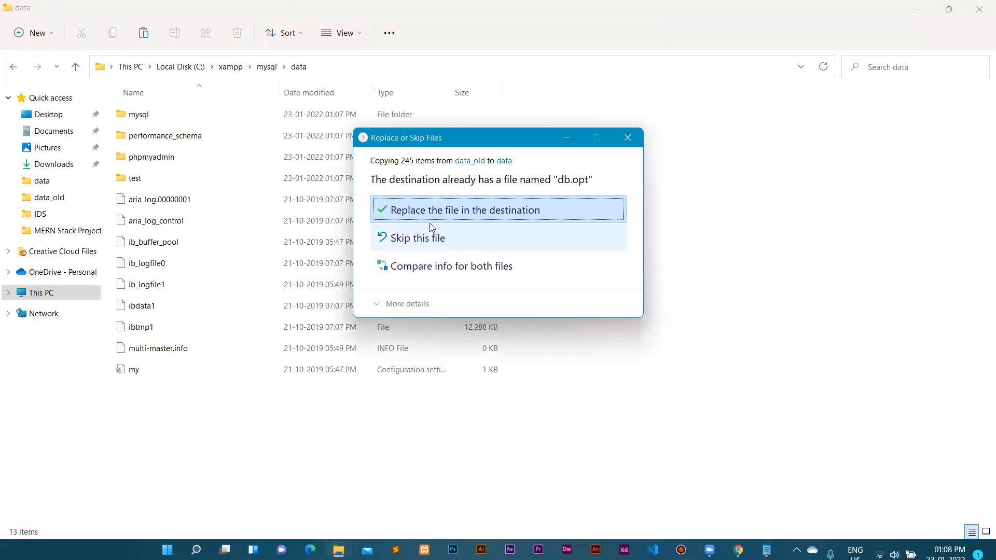
{"action": "left_click", "coordinate": [550, 210]}
{"action": "left_click", "coordinate": [694, 207]}
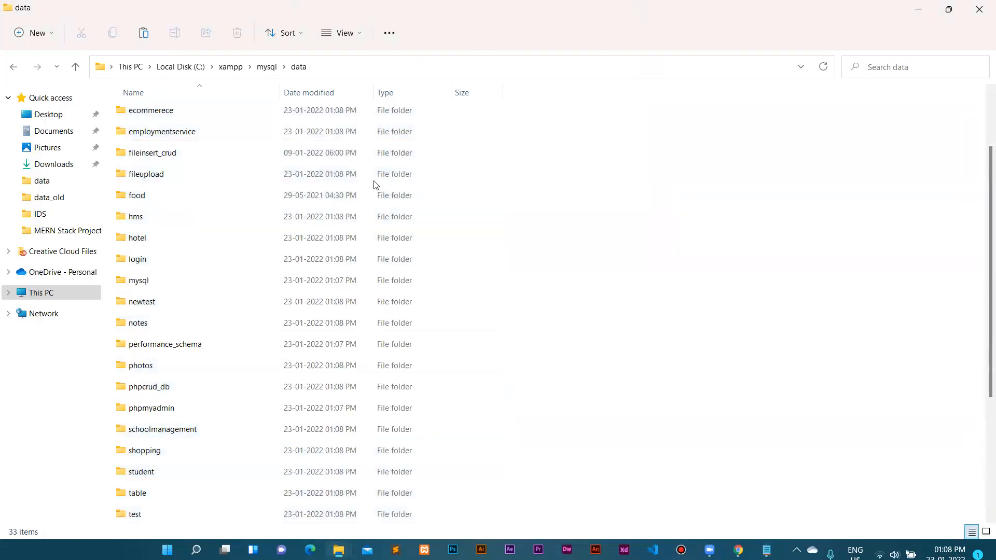
Open the data_old folder, read the note's fourth instruction about copying ibdata1 into mysql/data, and minimize the note
{"action": "left_click", "coordinate": [75, 67]}
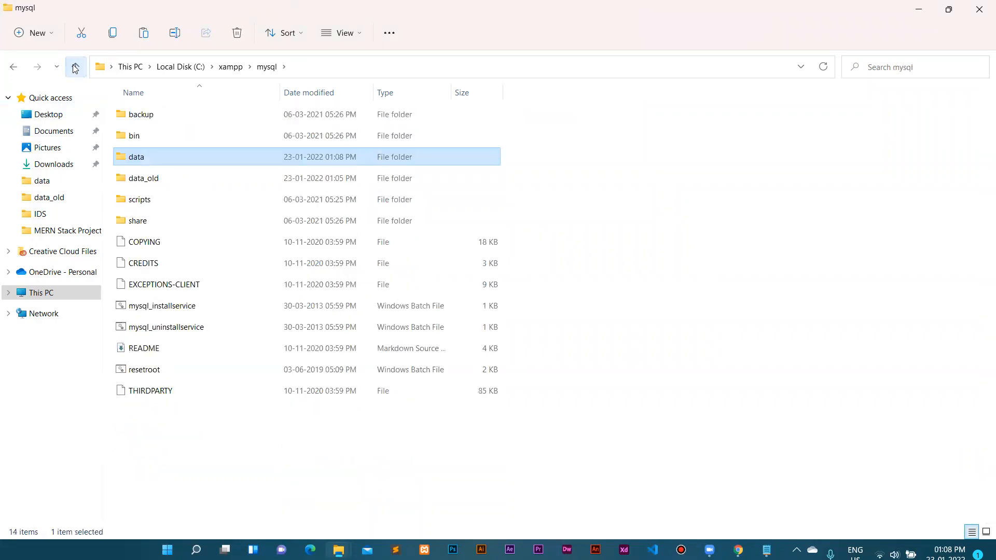
{"action": "double_click", "coordinate": [151, 178]}
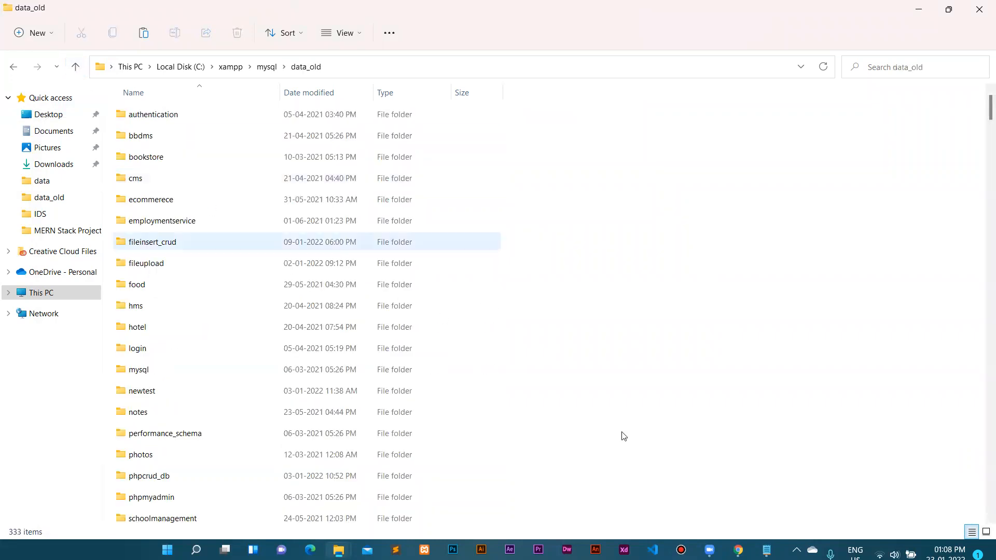
{"action": "left_click", "coordinate": [766, 550]}
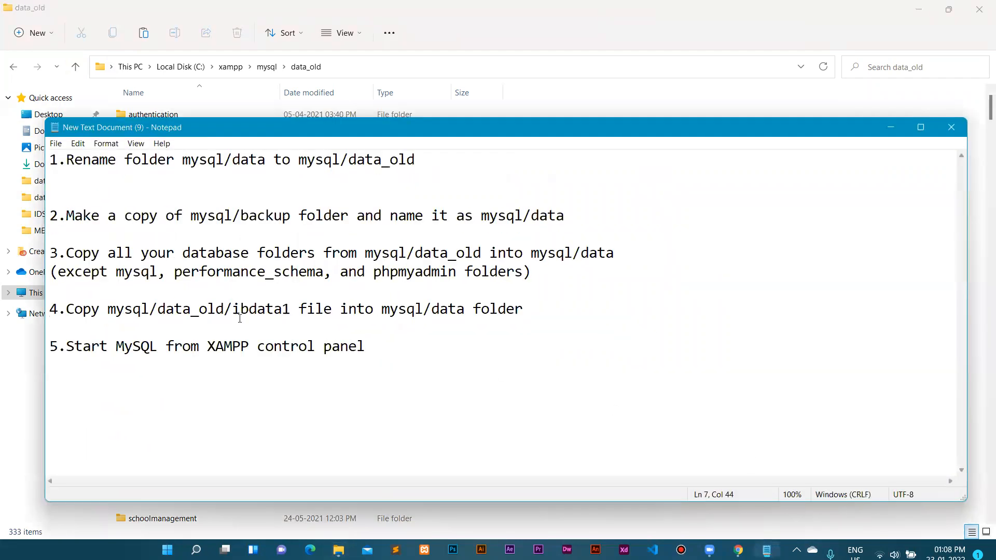
{"action": "left_click_drag", "start_coordinate": [237, 311], "coordinate": [290, 310]}
{"action": "left_click", "coordinate": [199, 309]}
{"action": "left_click", "coordinate": [884, 127]}
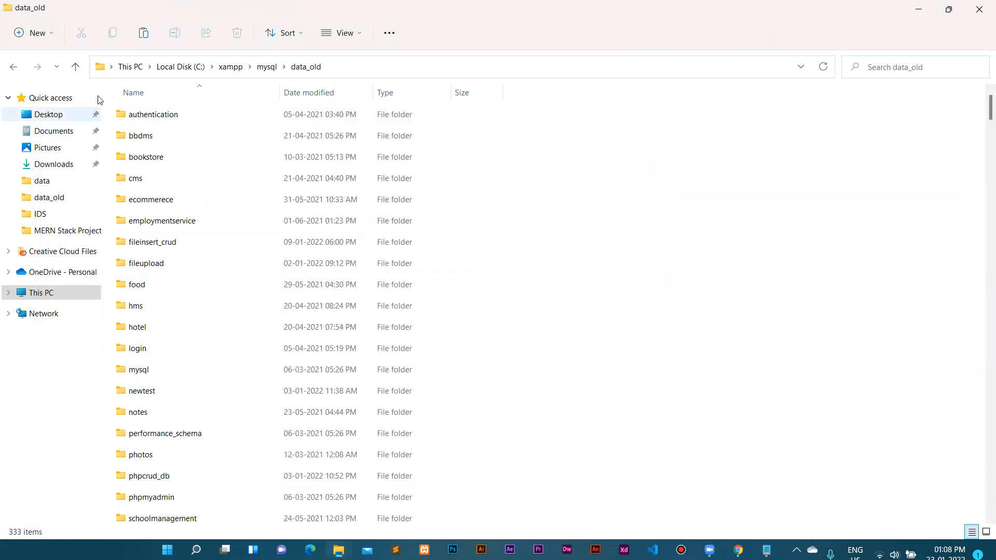
Copy the ibdata1 file from data_old into mysql\data, replacing the existing file in the destination
{"action": "scroll", "coordinate": [207, 298], "scroll_direction": "down", "scroll_amount": 8}
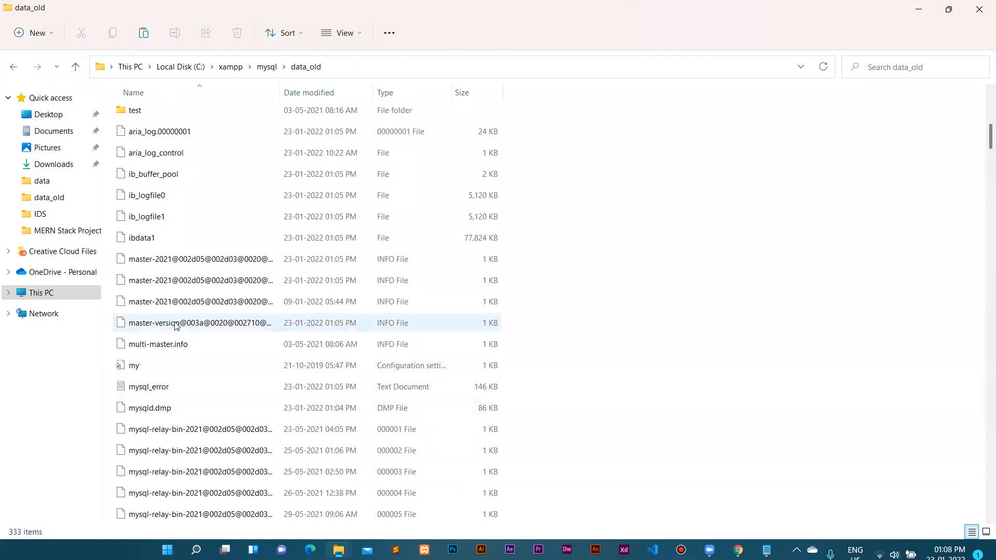
{"action": "right_click", "coordinate": [149, 244]}
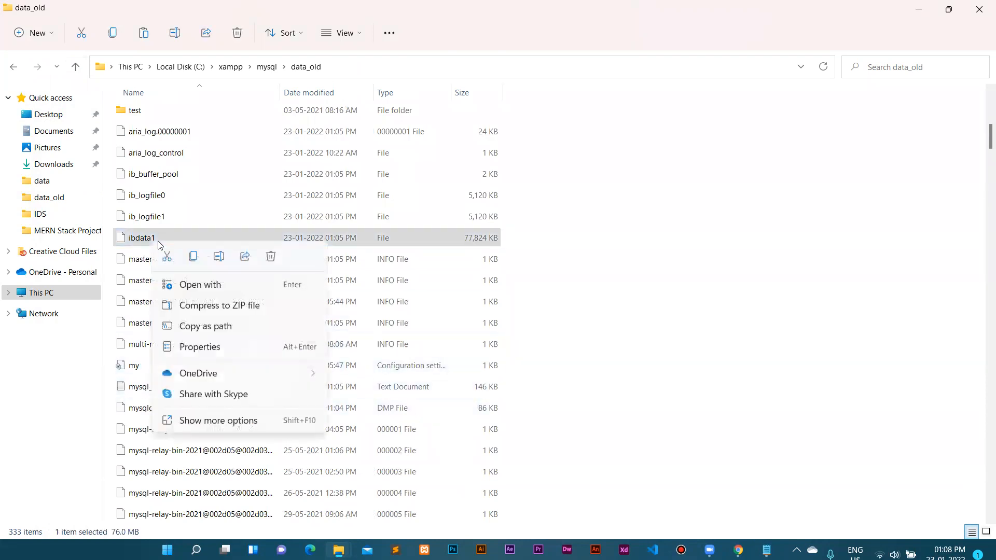
{"action": "key", "text": "Escape"}
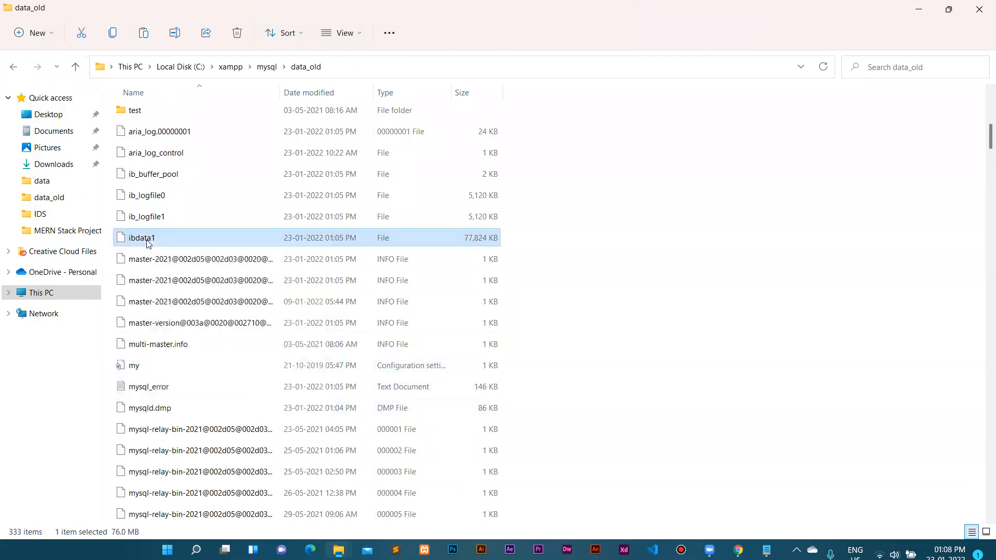
{"action": "left_click", "coordinate": [75, 66]}
{"action": "double_click", "coordinate": [136, 157]}
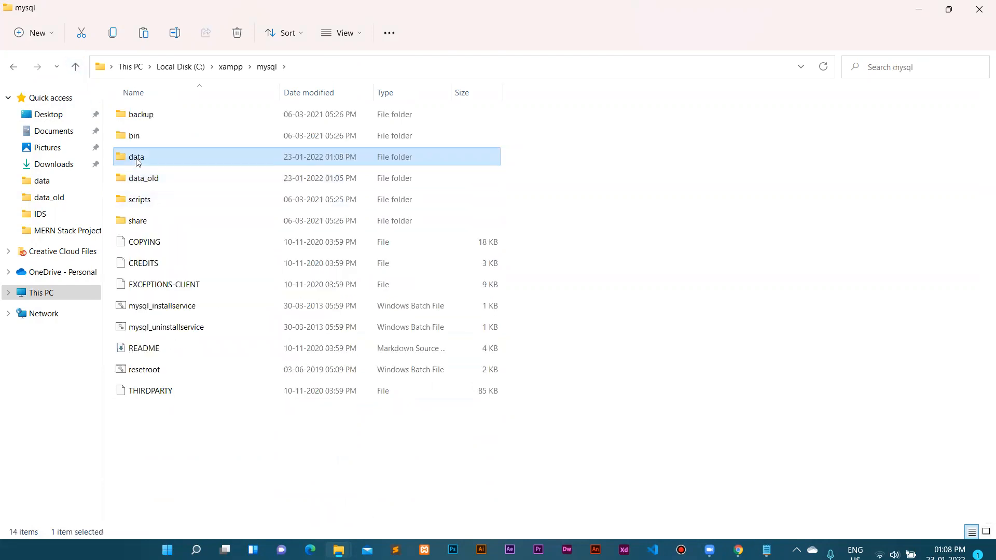
{"action": "key", "text": "ctrl+v"}
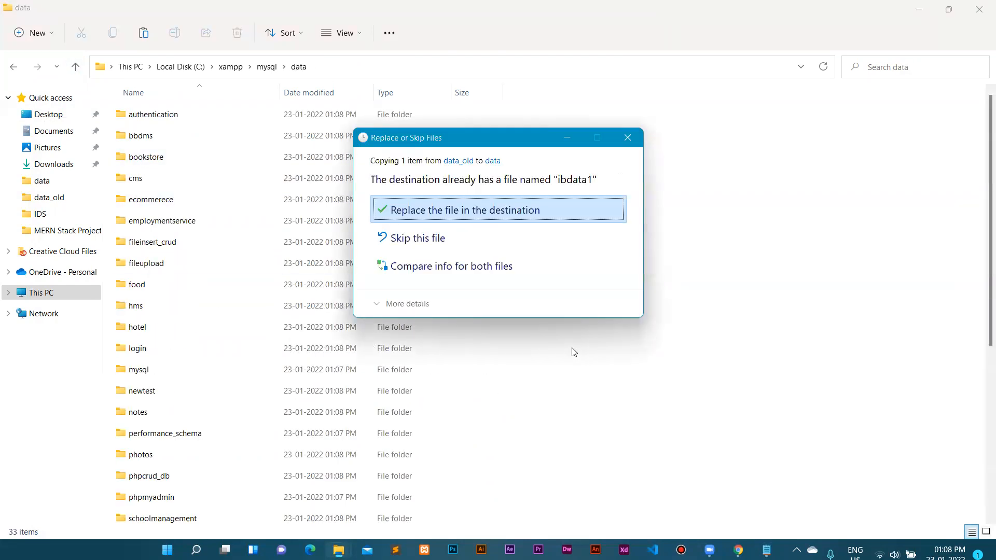
{"action": "left_click", "coordinate": [417, 217]}
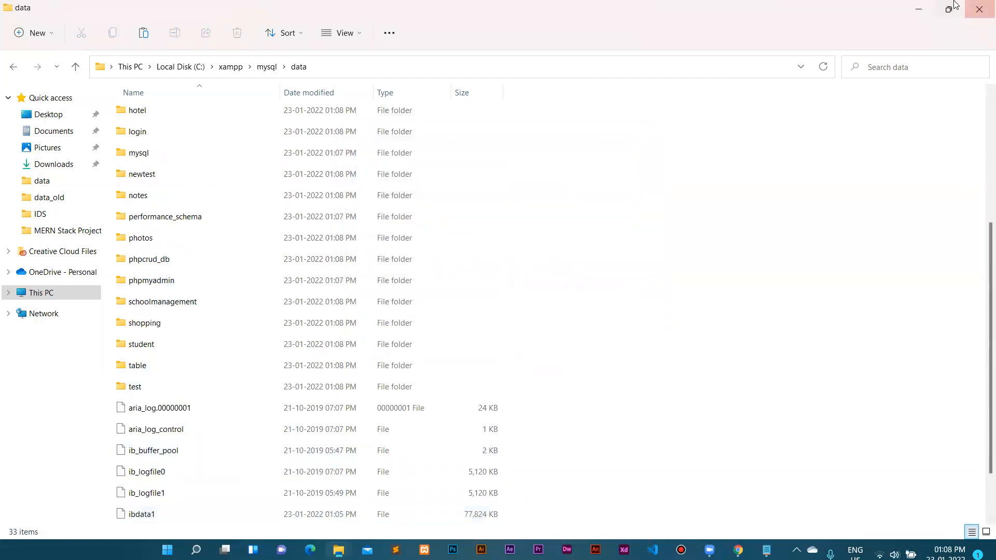
Switch to the XAMPP Control Panel and start the Apache and MySQL modules
{"action": "left_click", "coordinate": [425, 549]}
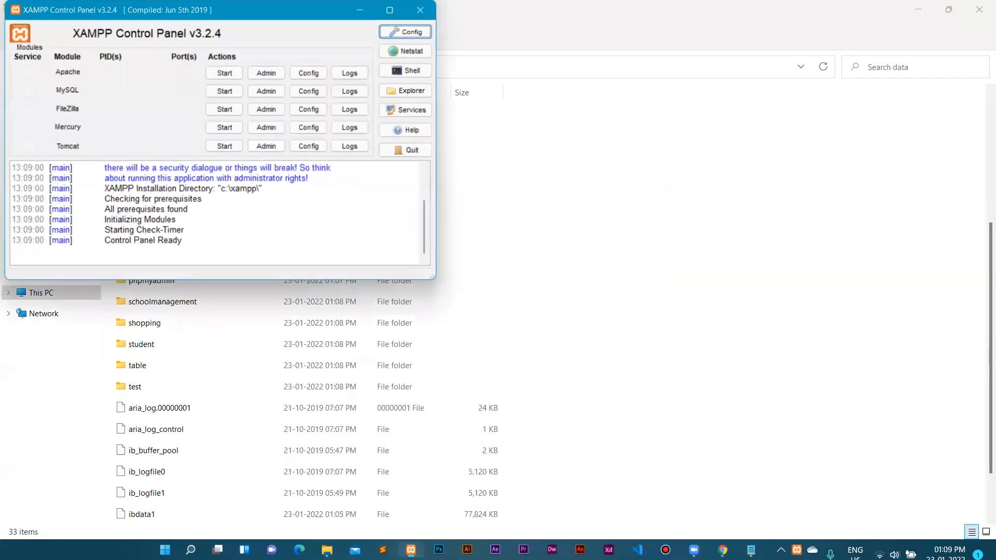
{"action": "left_click", "coordinate": [225, 73]}
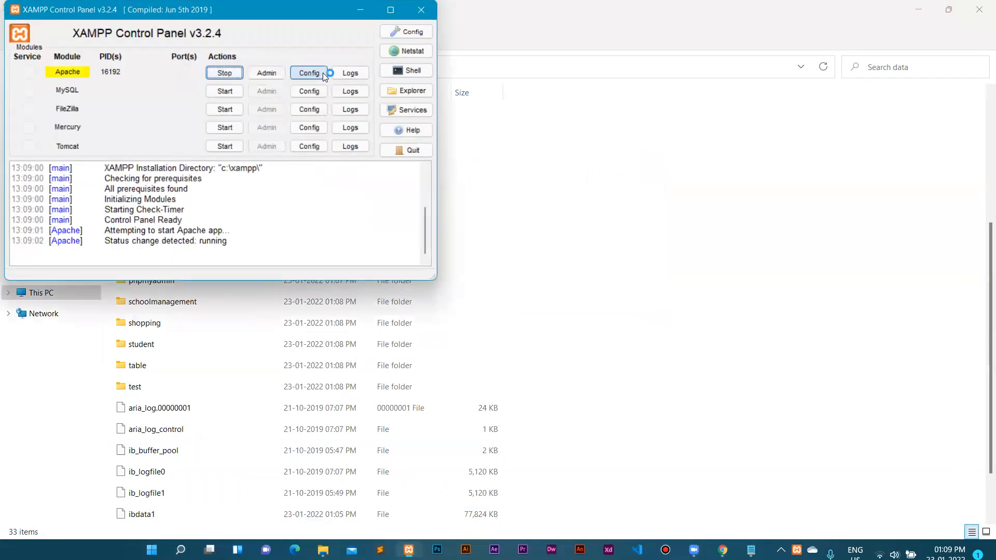
{"action": "left_click", "coordinate": [225, 91]}
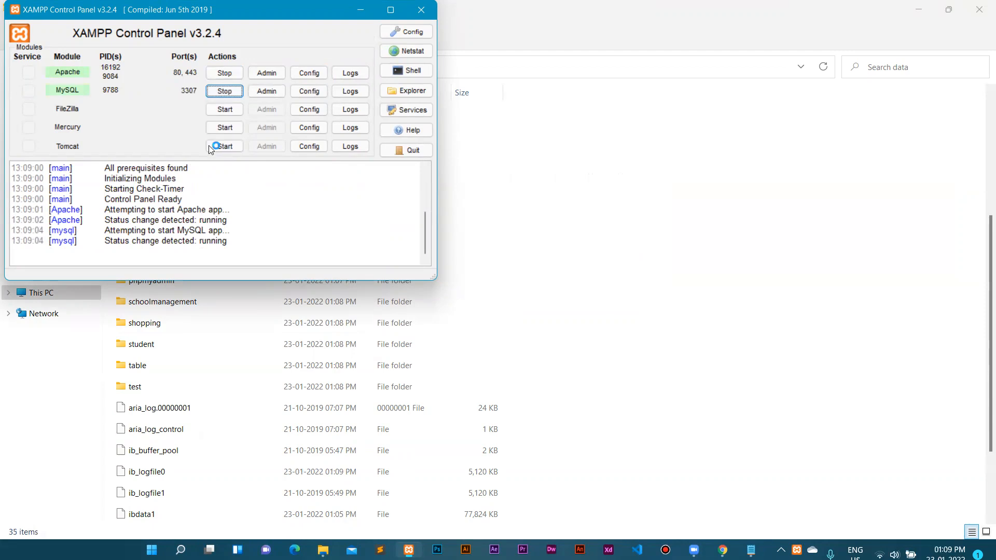
Stop both Apache and MySQL, and start the two modules again to check that they restart
{"action": "left_click", "coordinate": [223, 74]}
{"action": "left_click", "coordinate": [226, 92]}
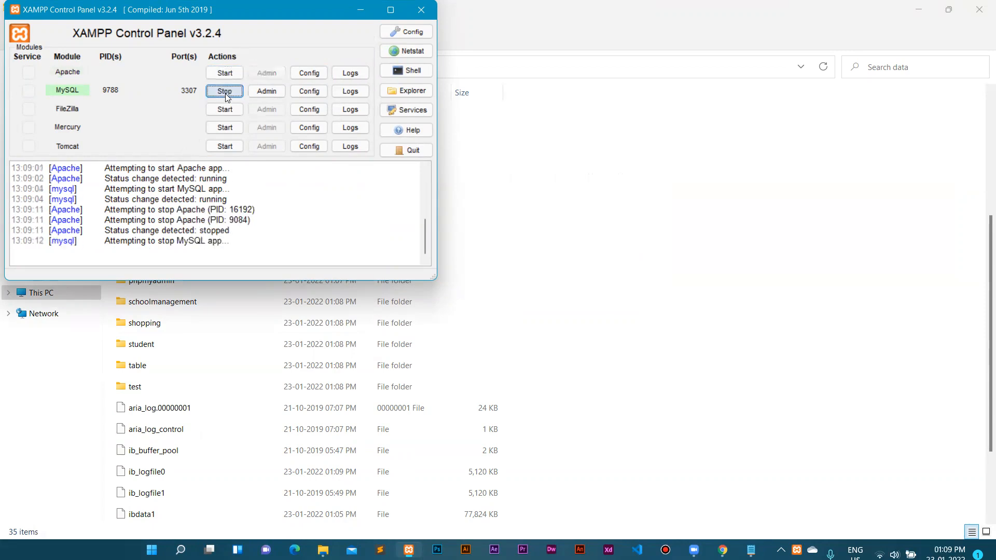
{"action": "left_click", "coordinate": [235, 76]}
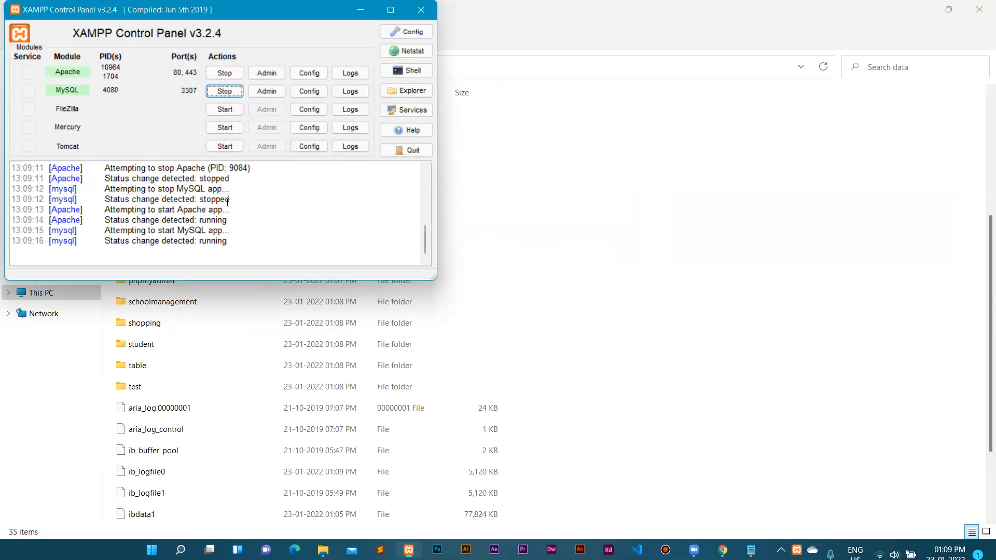
{"action": "left_click", "coordinate": [622, 52]}
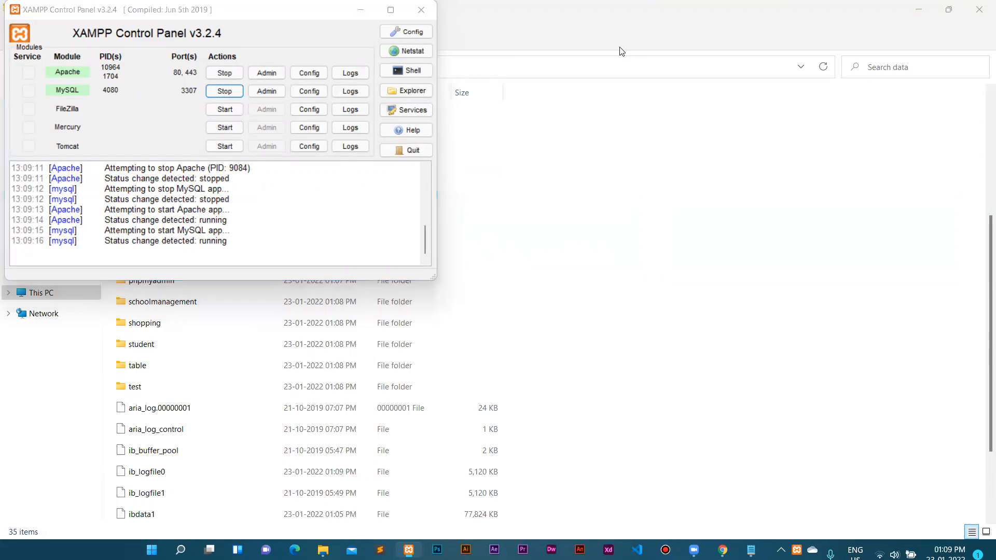